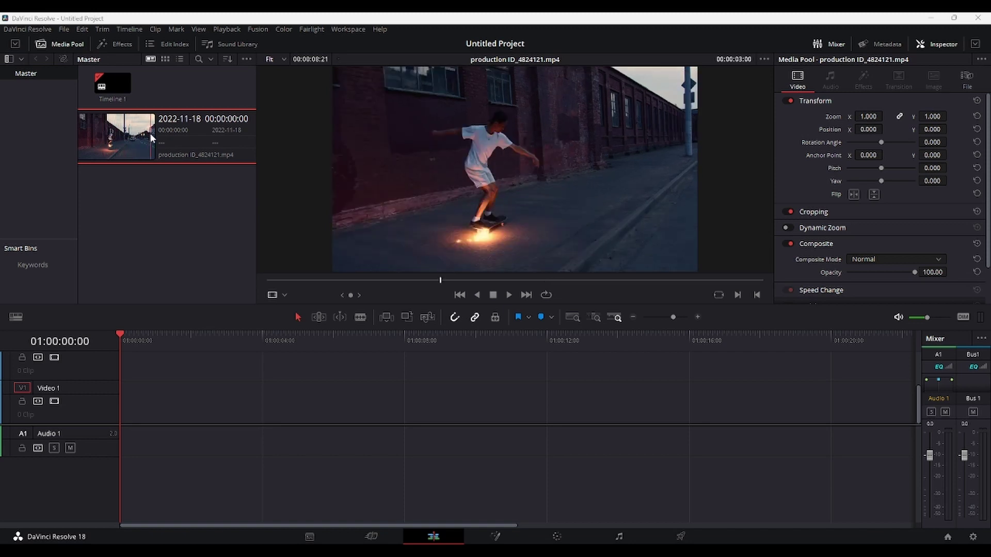
Place the skate clip on Video 1 and a basic Text title on Video 2.
drag(166, 164, 158, 183)
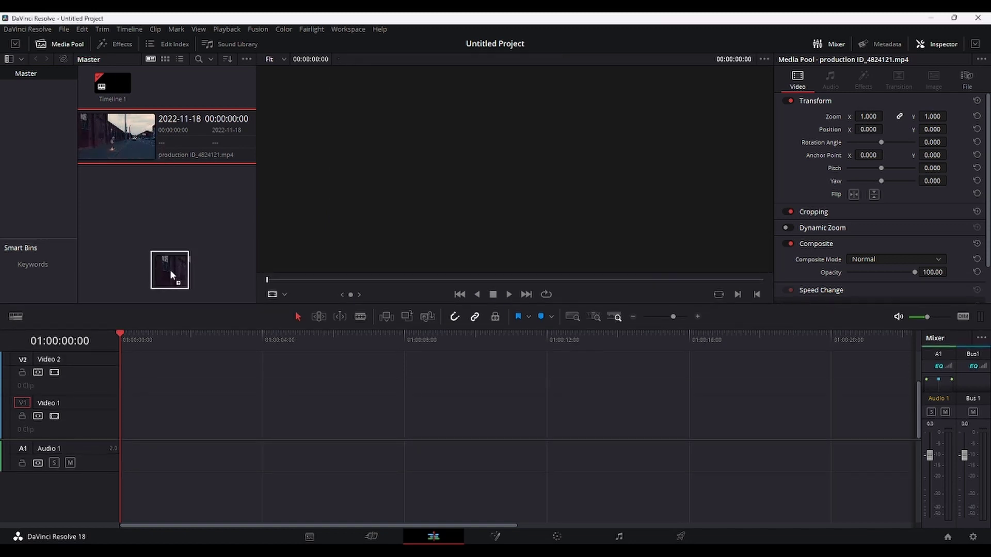
drag(170, 269, 162, 395)
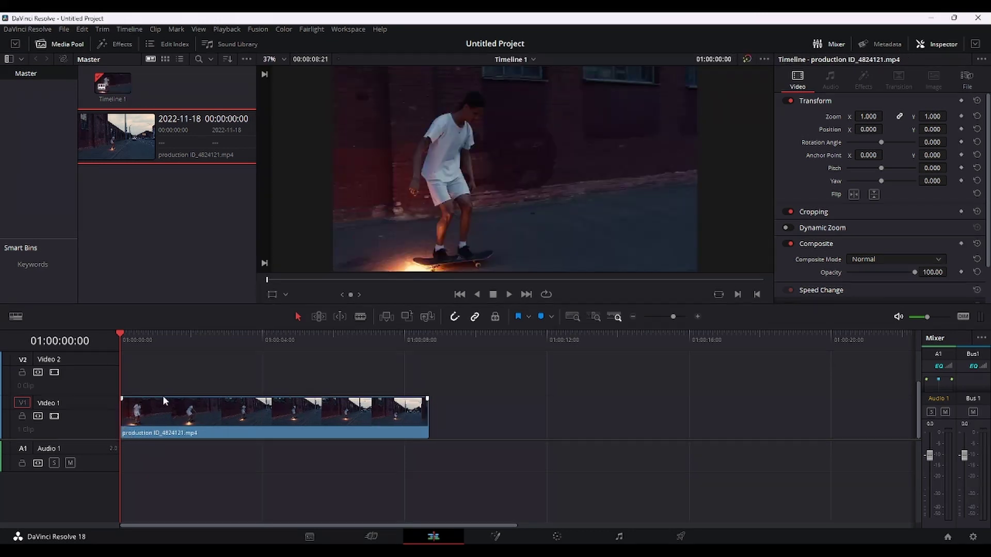
click(125, 44)
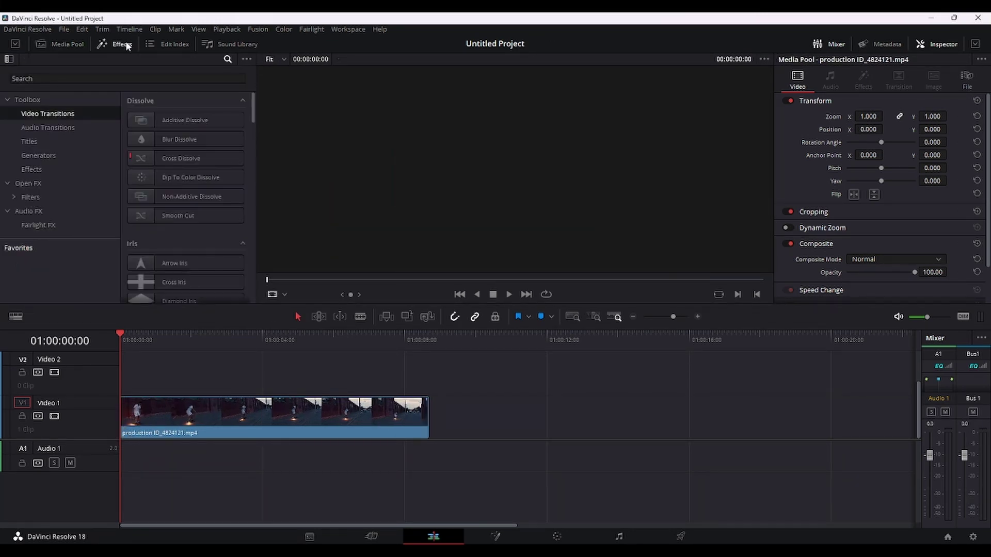
click(39, 139)
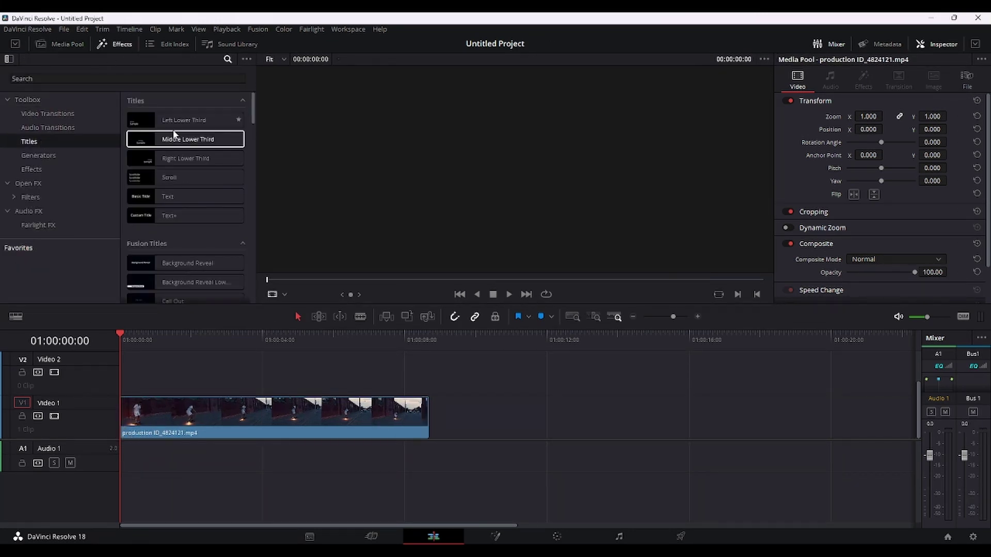
drag(172, 206, 124, 397)
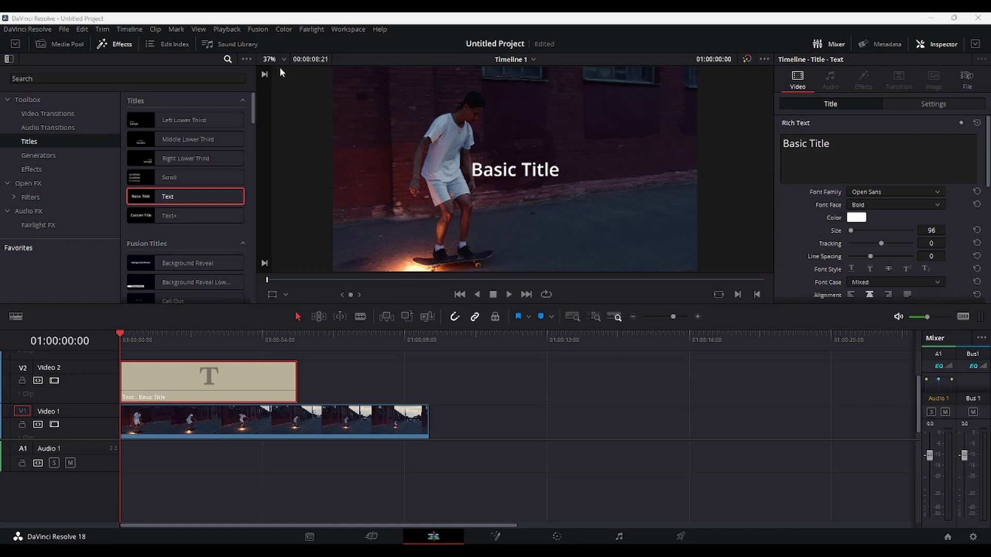
Shift the title clip slightly later and preview the timeline from the start.
click(114, 44)
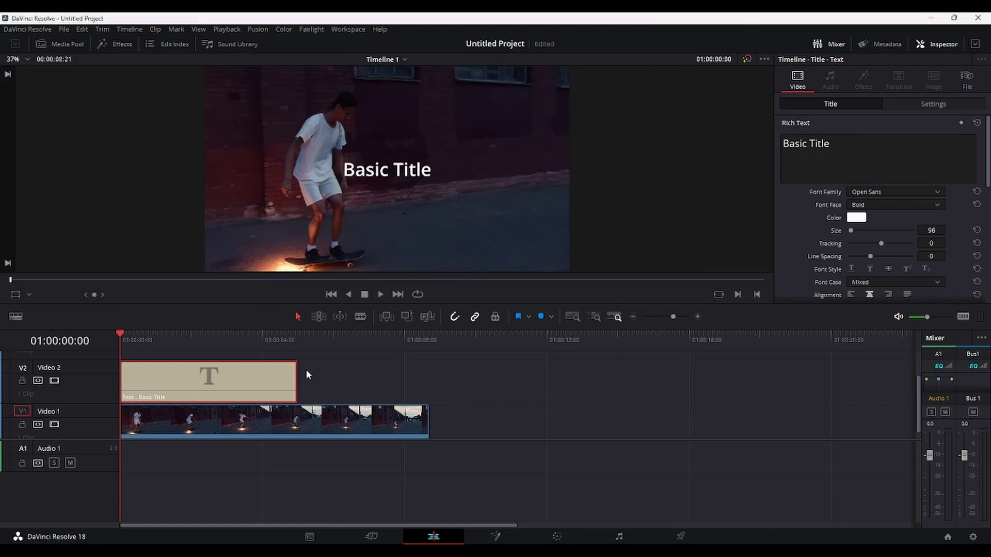
drag(121, 332, 192, 351)
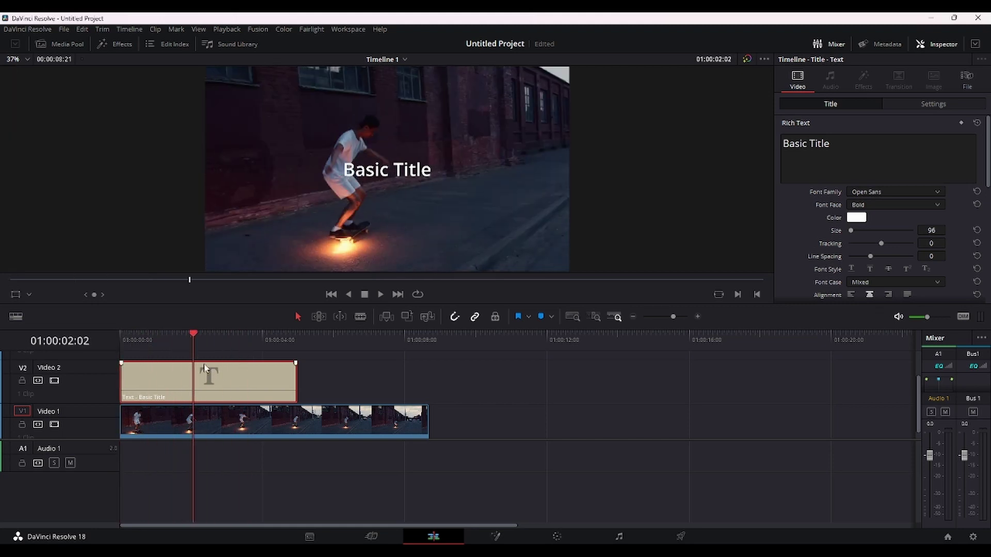
drag(180, 379, 196, 380)
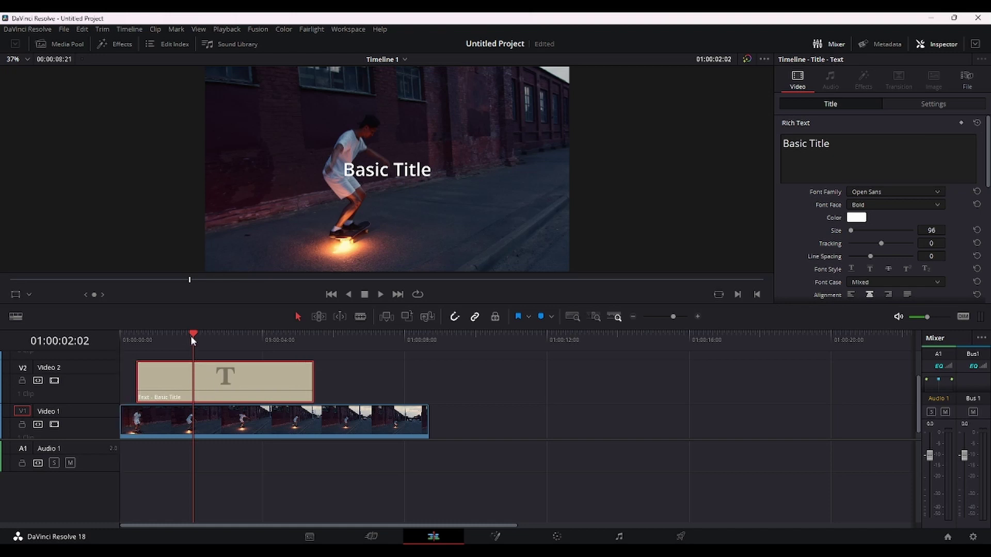
drag(193, 333, 122, 333)
key(space)
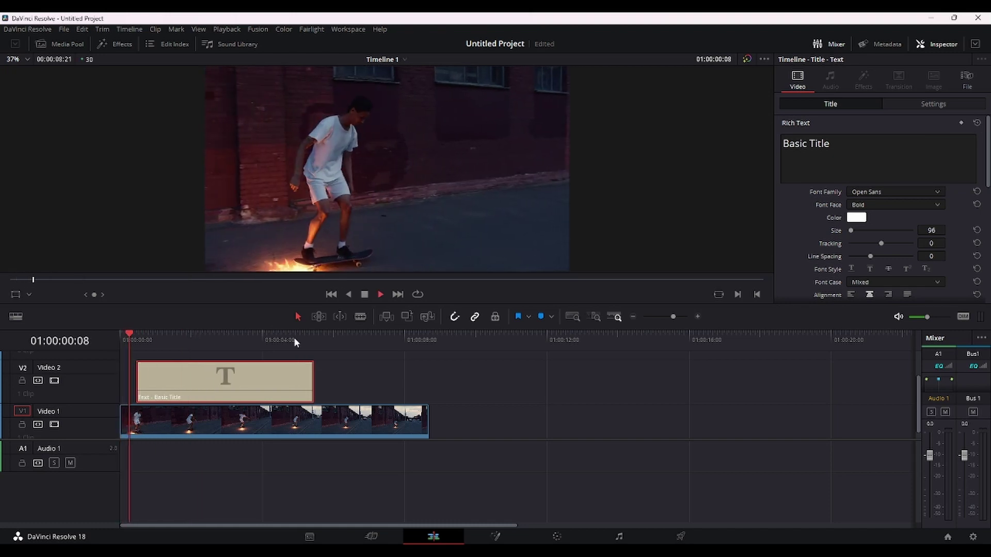
key(space)
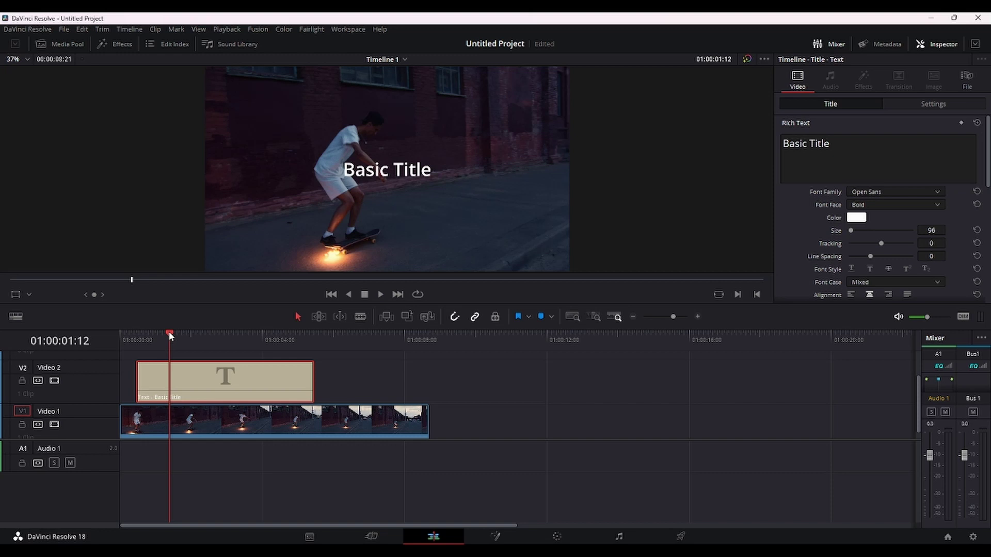
key(Home)
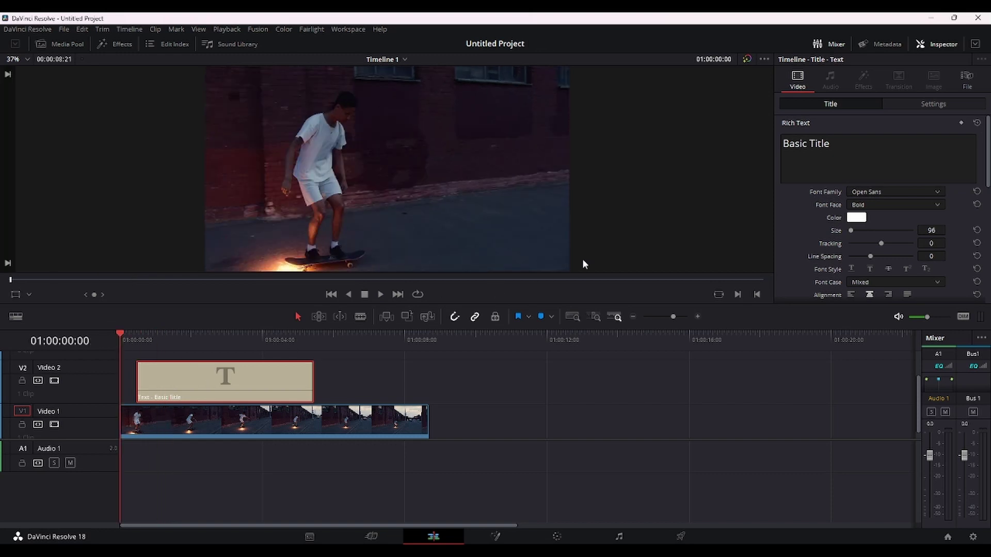
Change the title text to 'WHATS' and trim its clip much shorter.
click(848, 153)
key(Caps_Lock)
text(w)
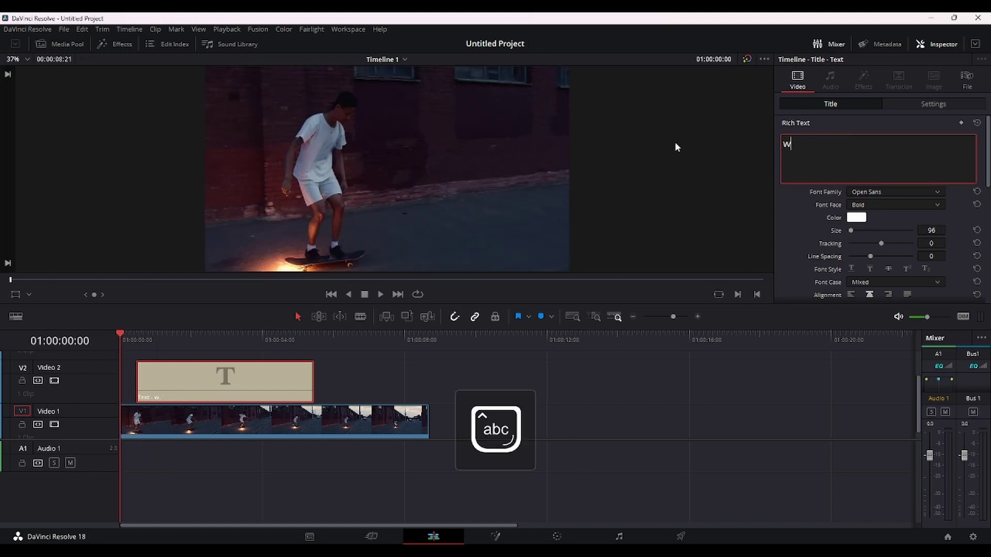
key(Caps_Lock)
key(BackSpace)
text(WH)
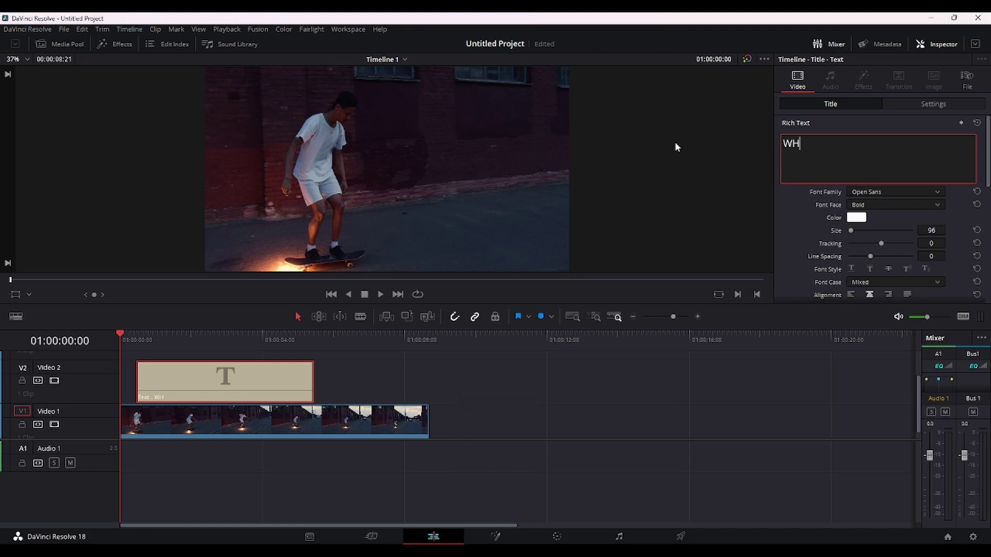
text(ATS)
drag(314, 374, 177, 378)
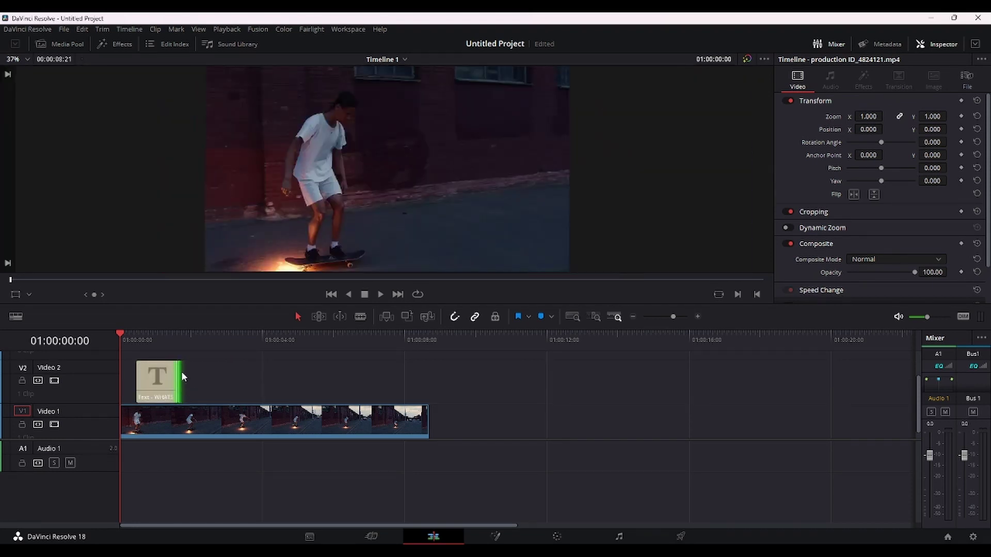
click(165, 380)
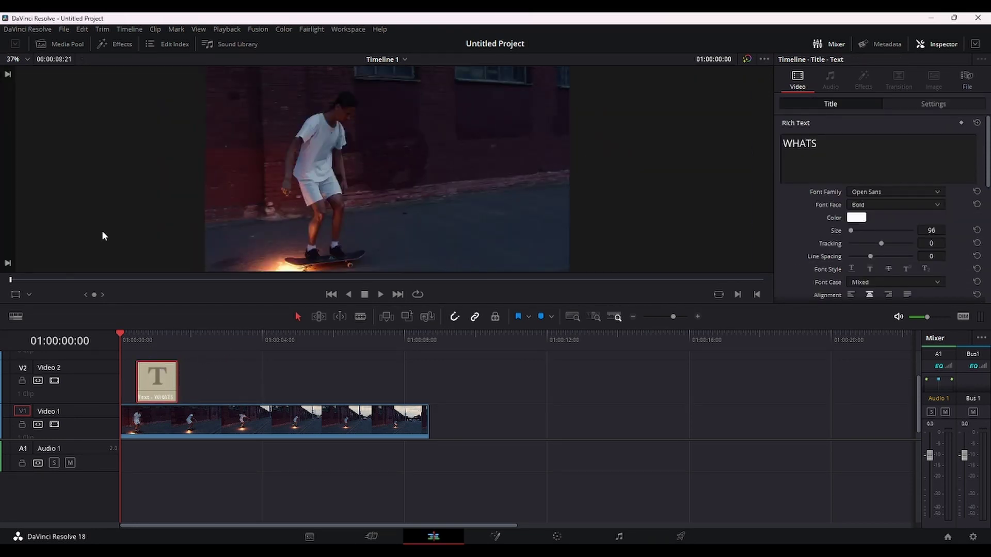
Set the WHATS title size to 201 and its Position Y to -372.
drag(120, 328, 152, 335)
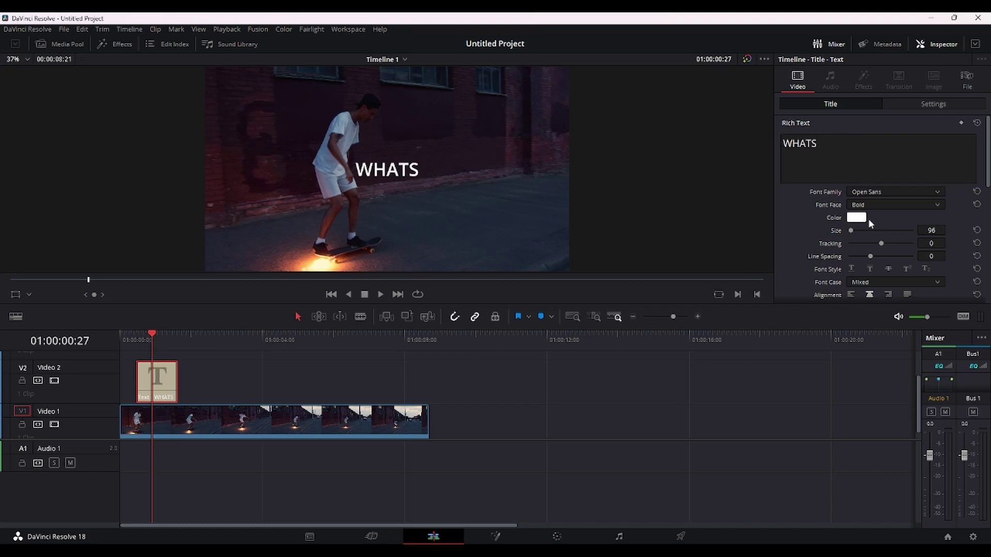
drag(851, 230, 851, 229)
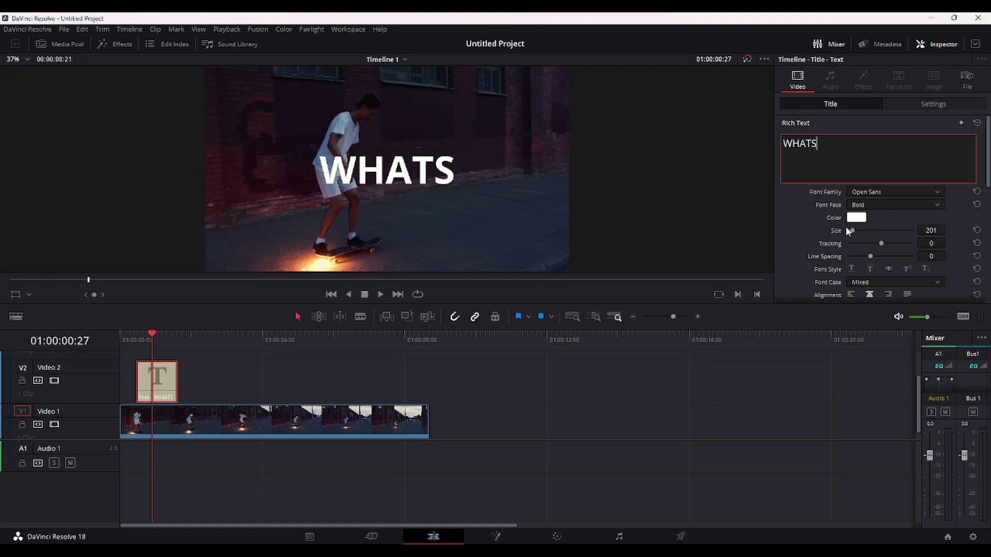
click(928, 104)
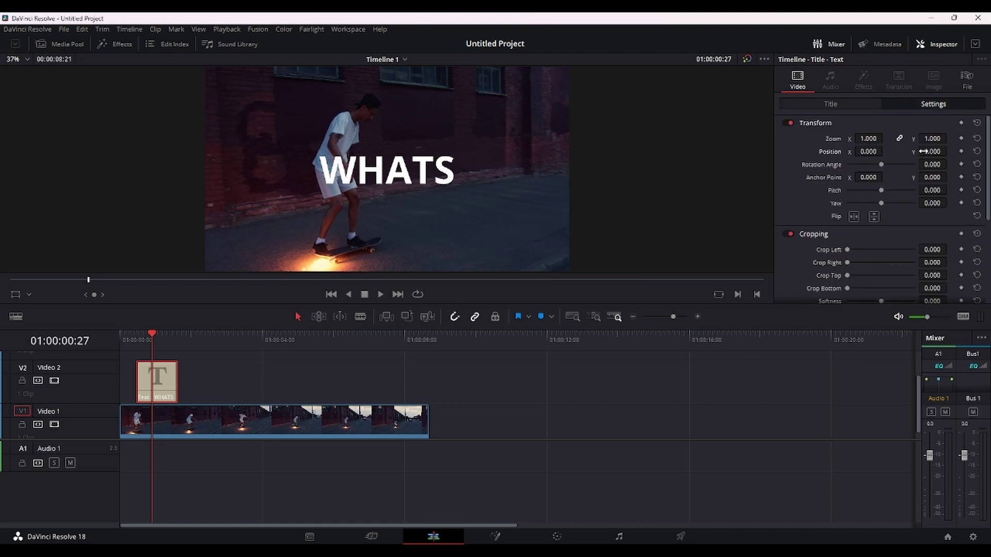
mouse_move(923, 151)
mouse_down()
mouse_move(959, 151)
mouse_move(904, 152)
mouse_up()
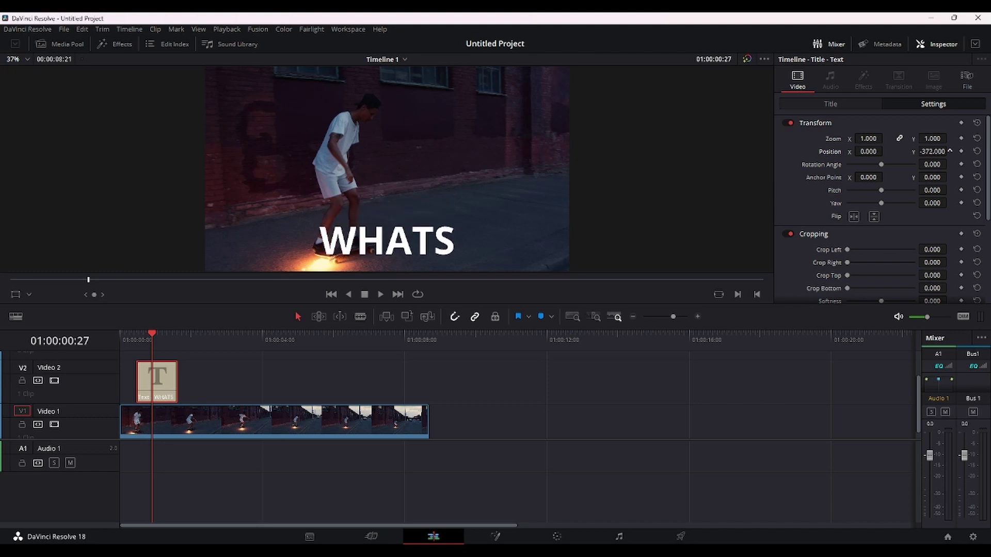
Make the WHATS title text yellow.
click(843, 103)
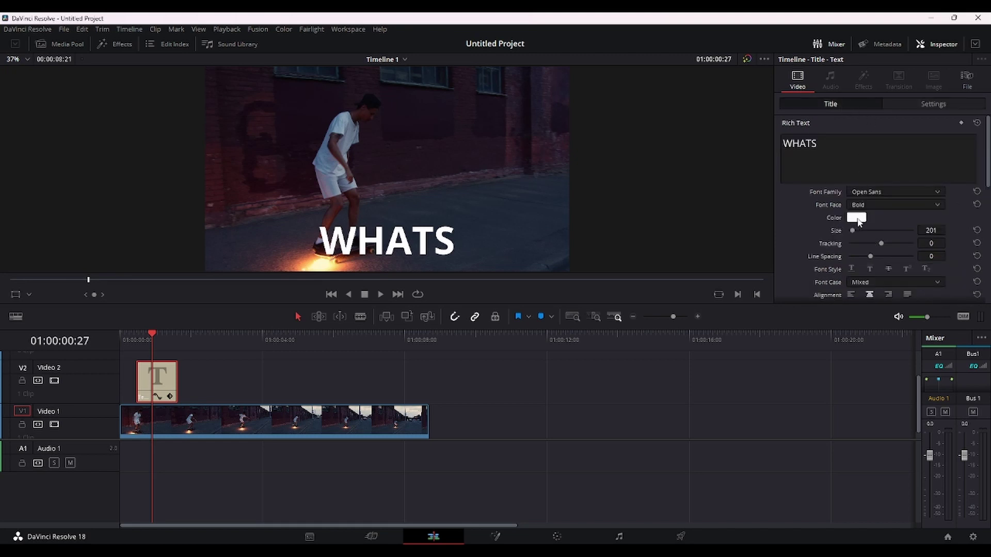
click(857, 219)
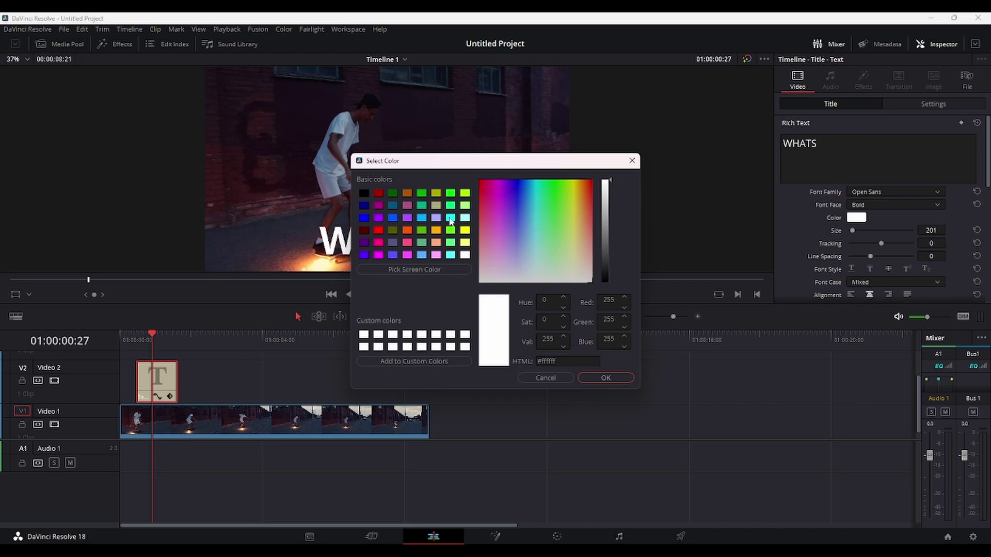
click(466, 231)
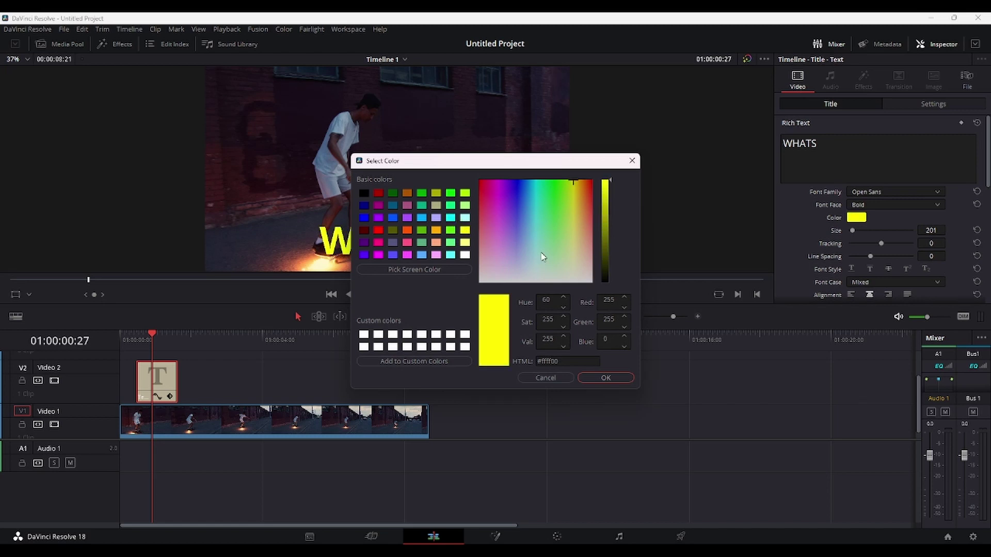
click(605, 379)
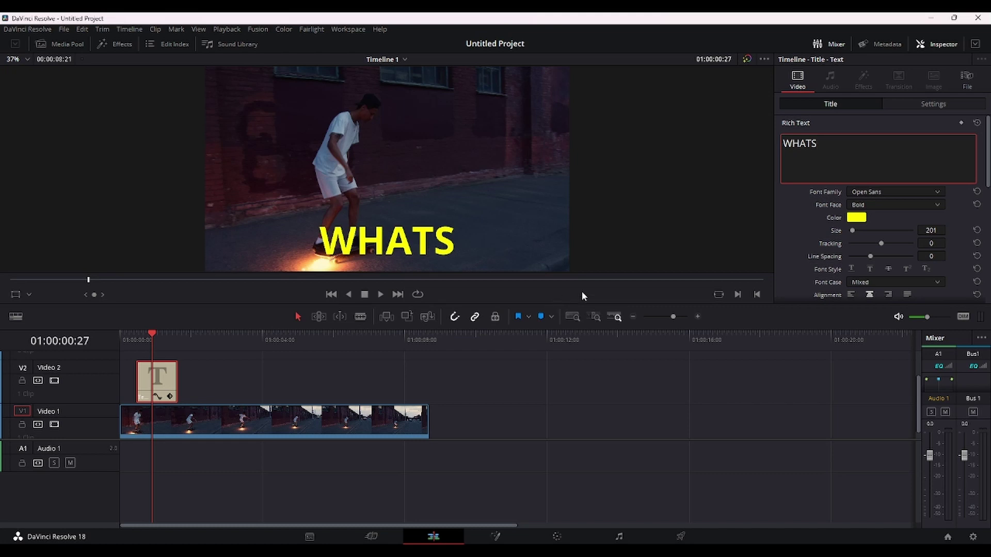
Add a black stroke outline of size 7 to the title.
scroll(828, 229, down, 1)
scroll(831, 215, down, 2)
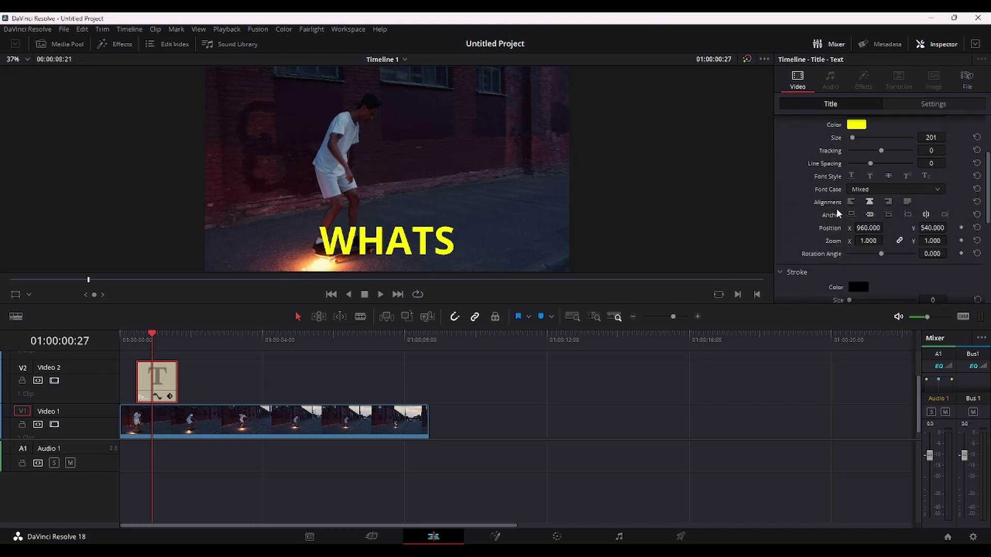
scroll(835, 209, down, 1)
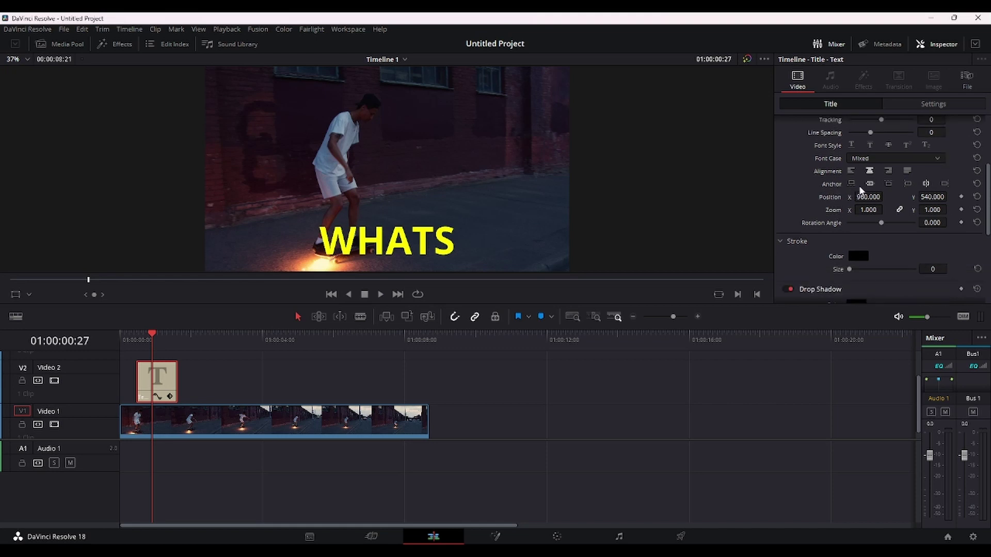
scroll(839, 175, up, 4)
scroll(842, 152, down, 1)
scroll(846, 157, down, 3)
scroll(830, 227, down, 1)
drag(850, 238, 875, 239)
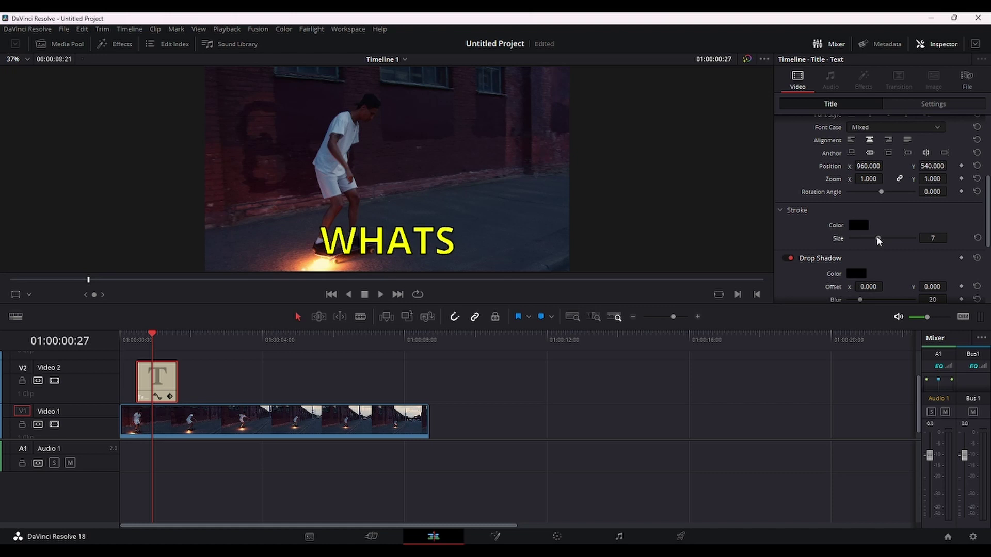
Play the timeline to check the yellow outlined WHATS title.
scroll(865, 227, up, 5)
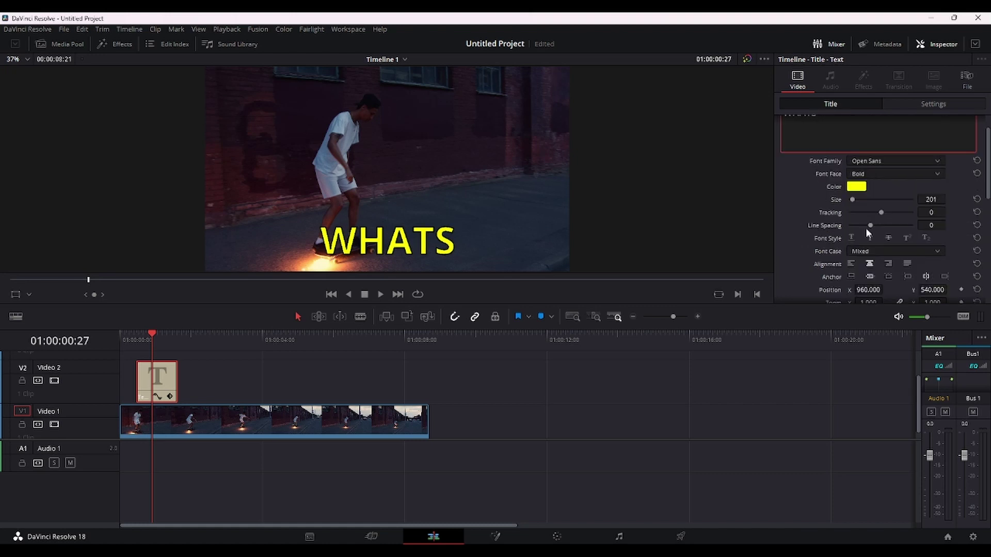
click(151, 334)
key(space)
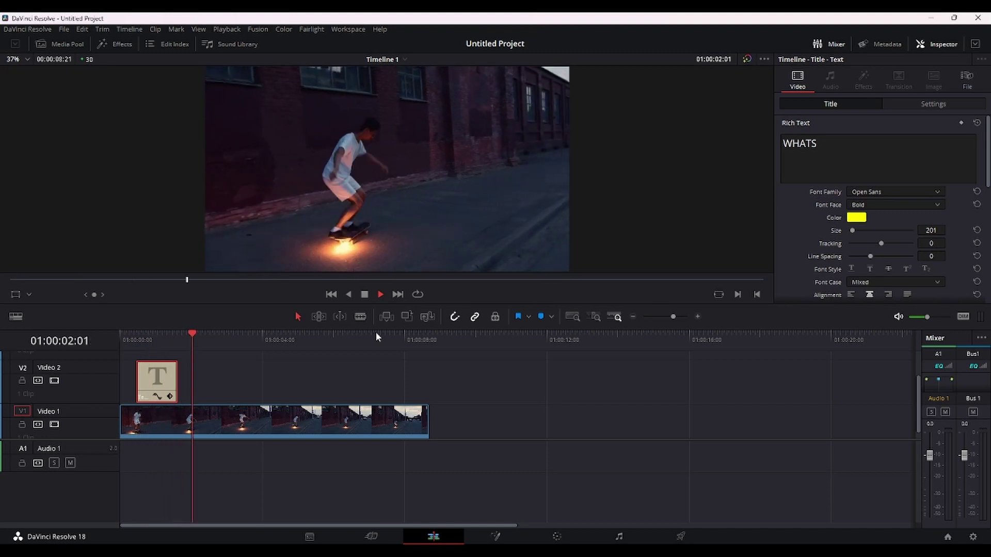
key(space)
Set the WHATS title's font family to Showcard Gothic.
drag(205, 336, 154, 336)
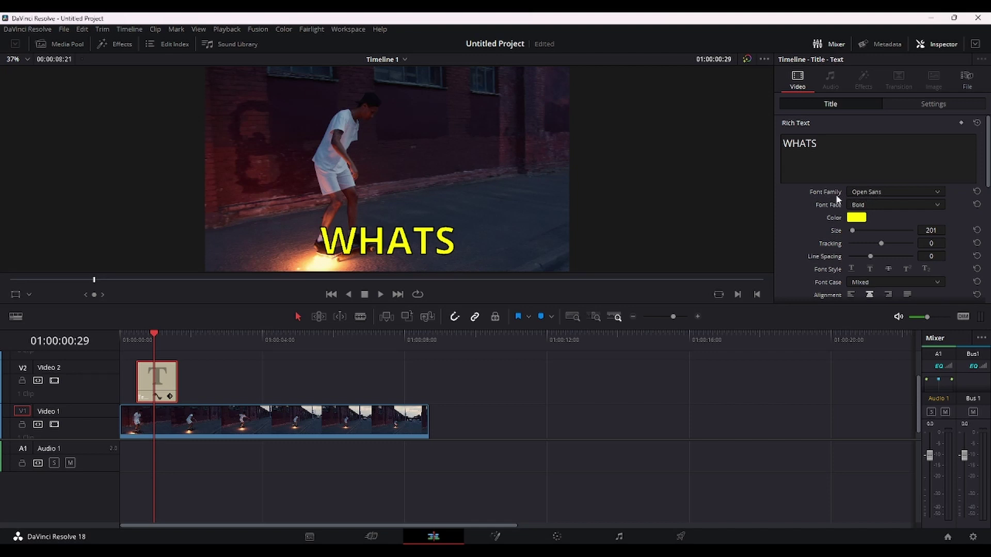
click(868, 191)
scroll(880, 321, down, 10)
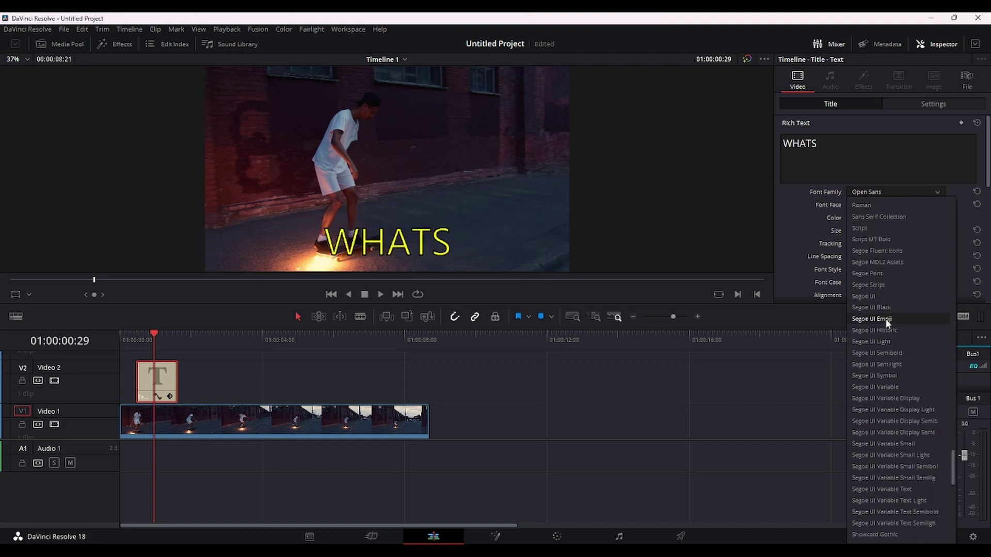
scroll(877, 253, up, 4)
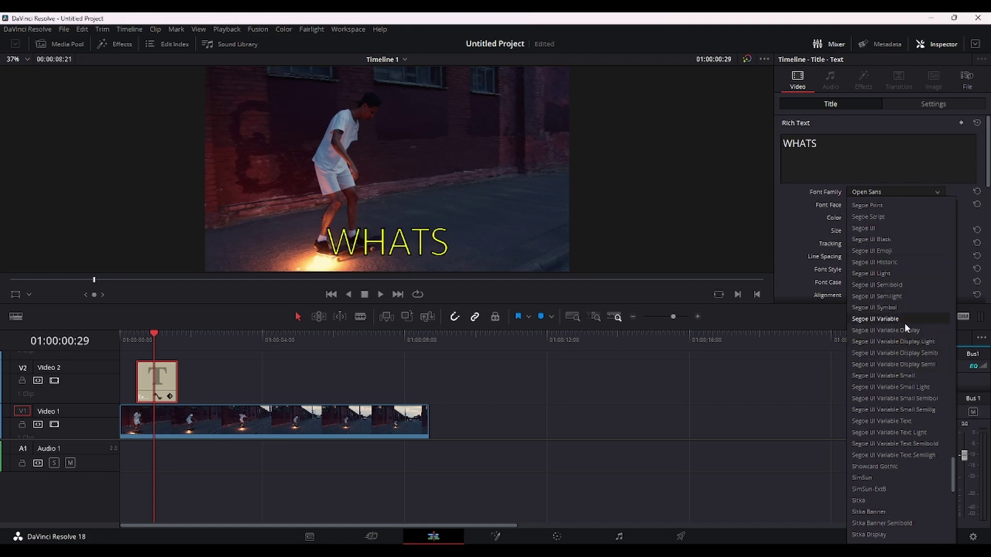
scroll(907, 333, down, 2)
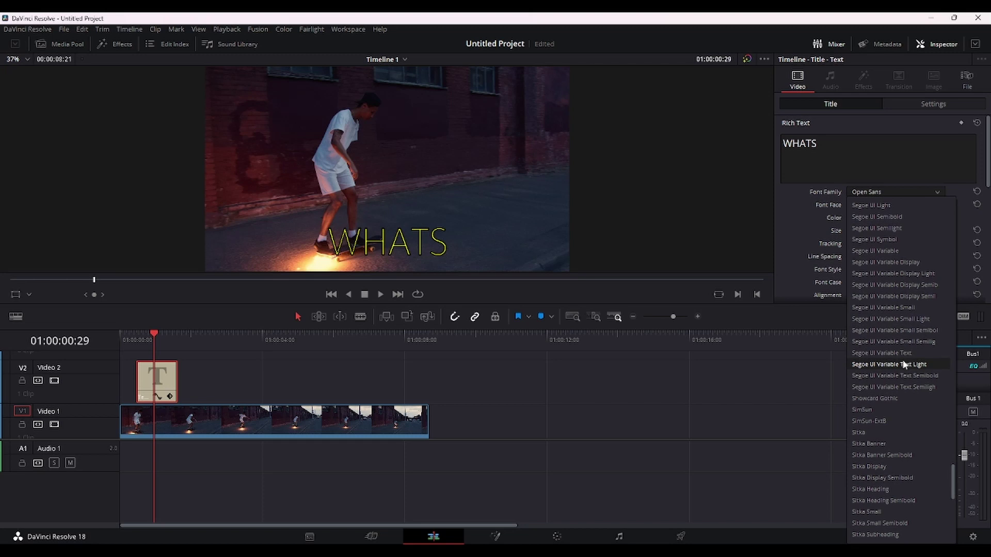
click(895, 397)
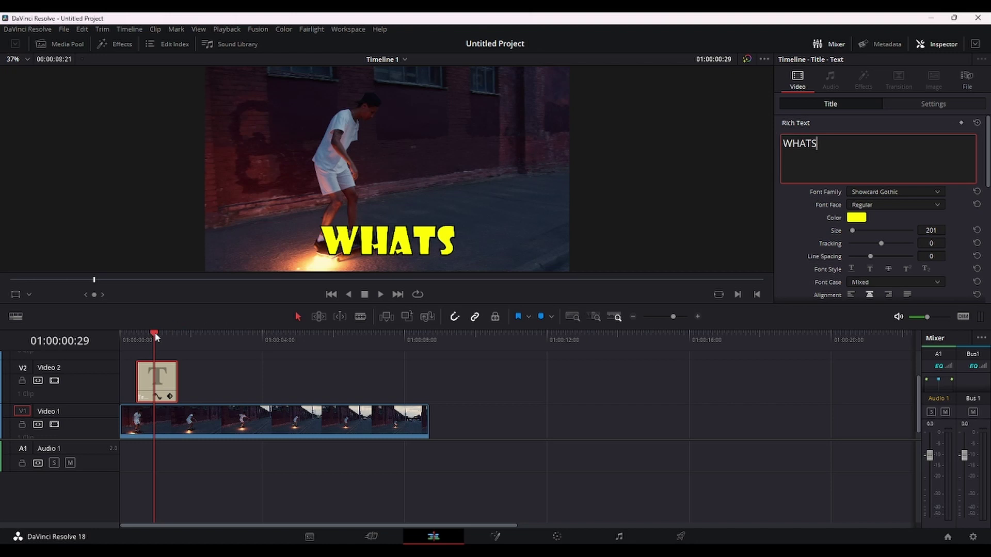
Replay from the start and confirm Showcard Gothic stays as the font.
drag(155, 335, 103, 332)
key(space)
key(space)
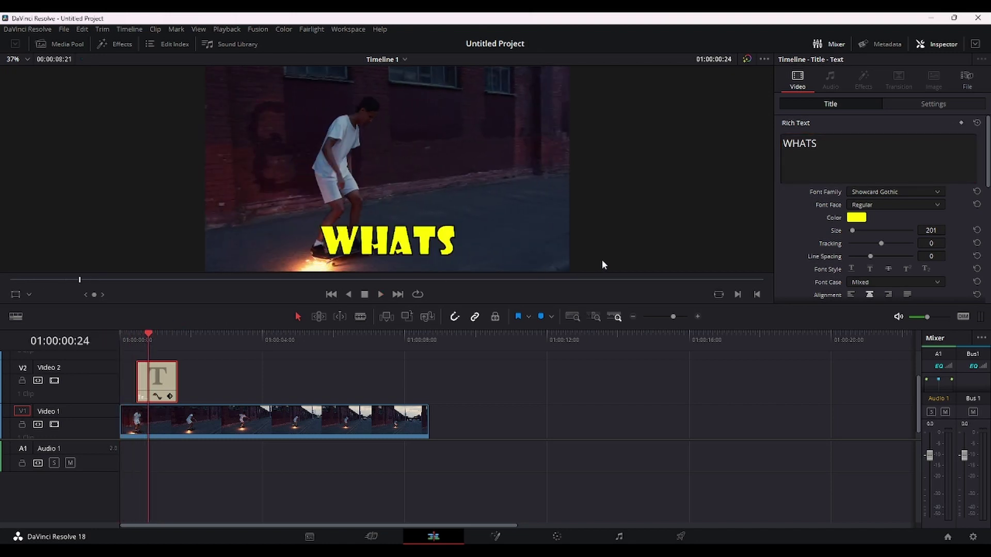
click(875, 192)
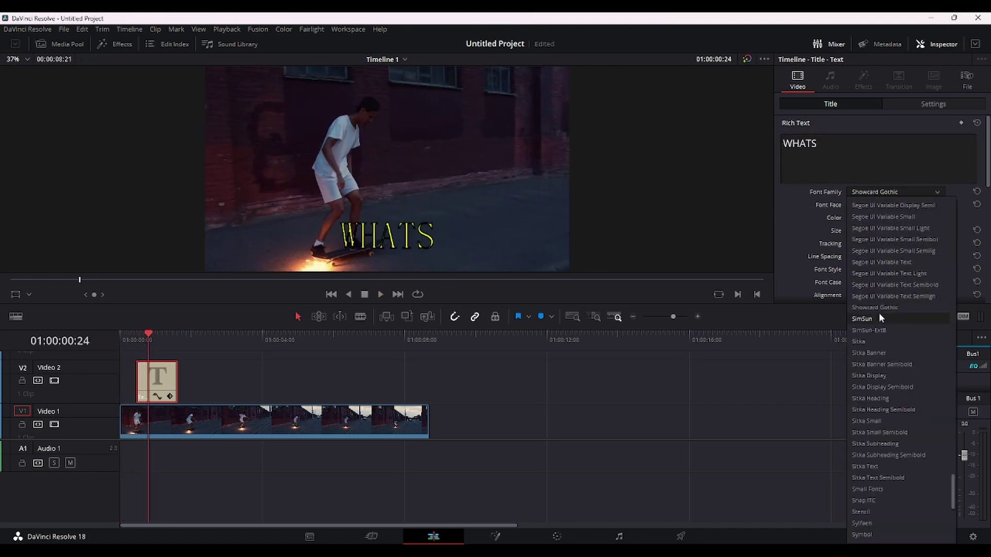
click(659, 223)
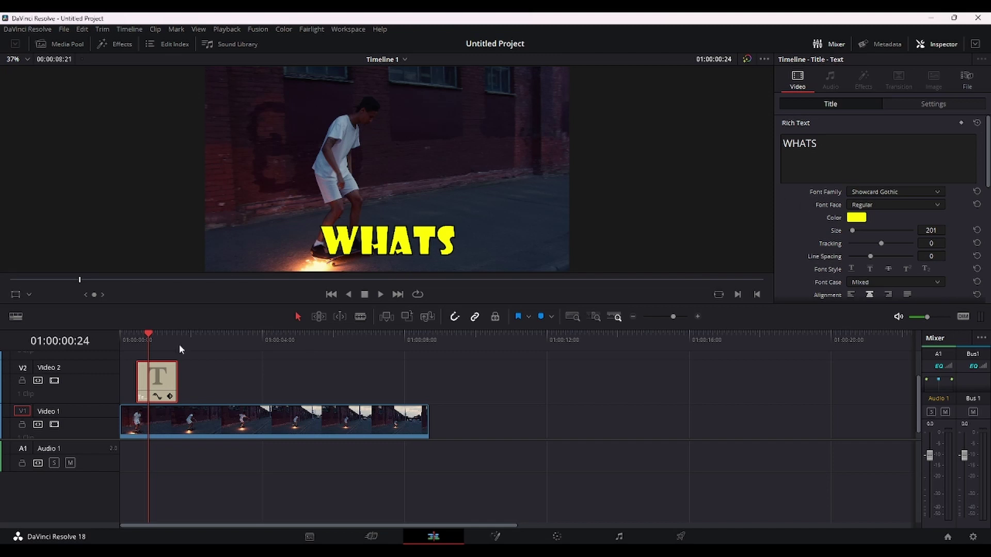
drag(147, 333, 115, 333)
key(space)
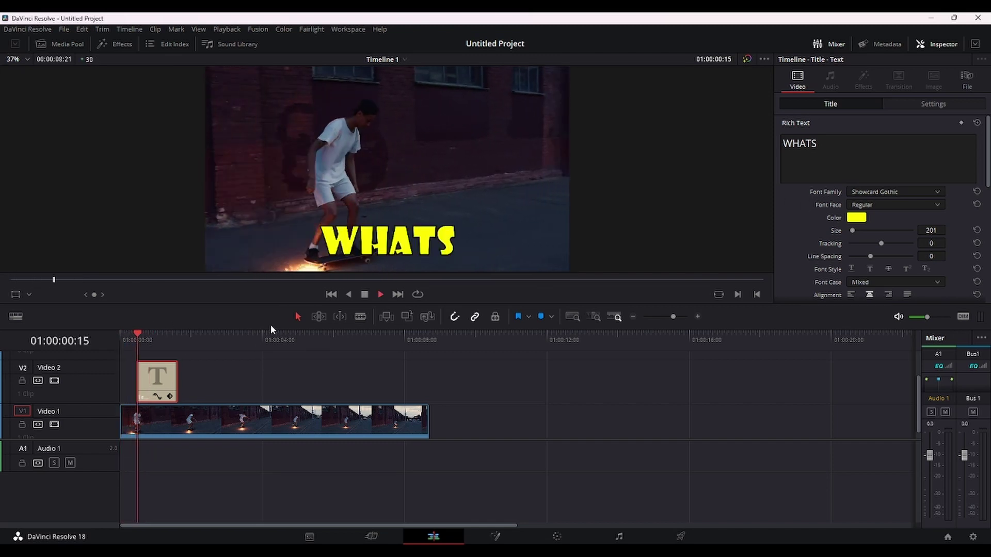
key(space)
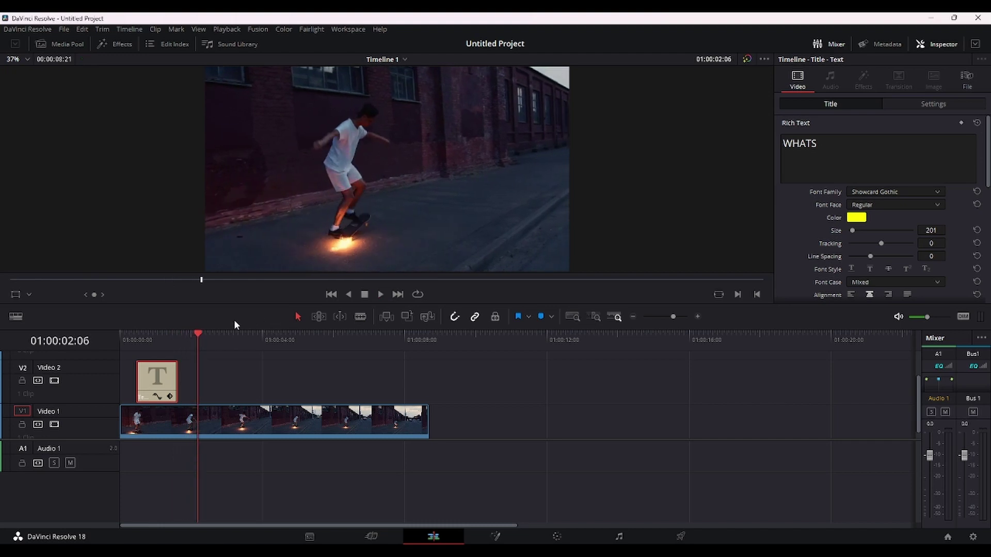
drag(201, 337, 121, 333)
key(space)
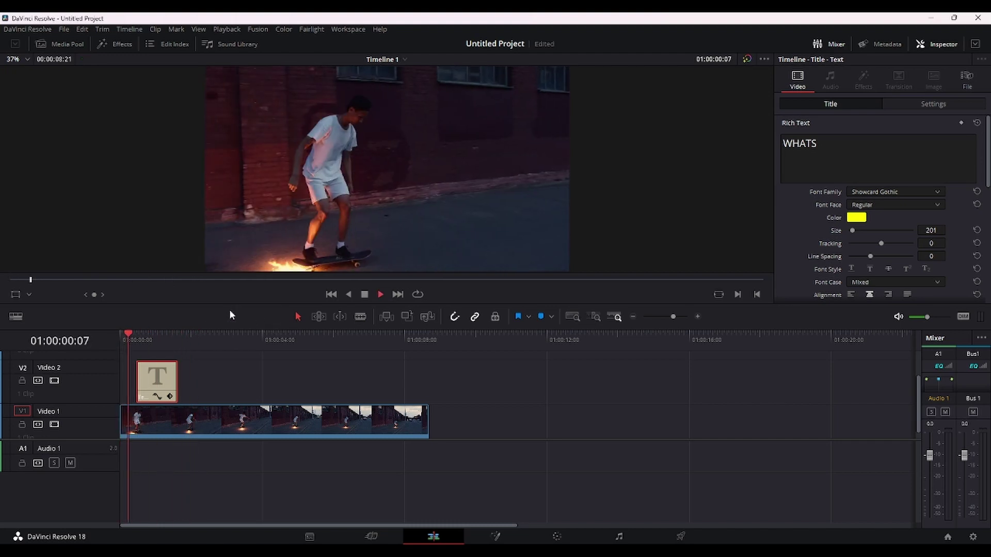
key(space)
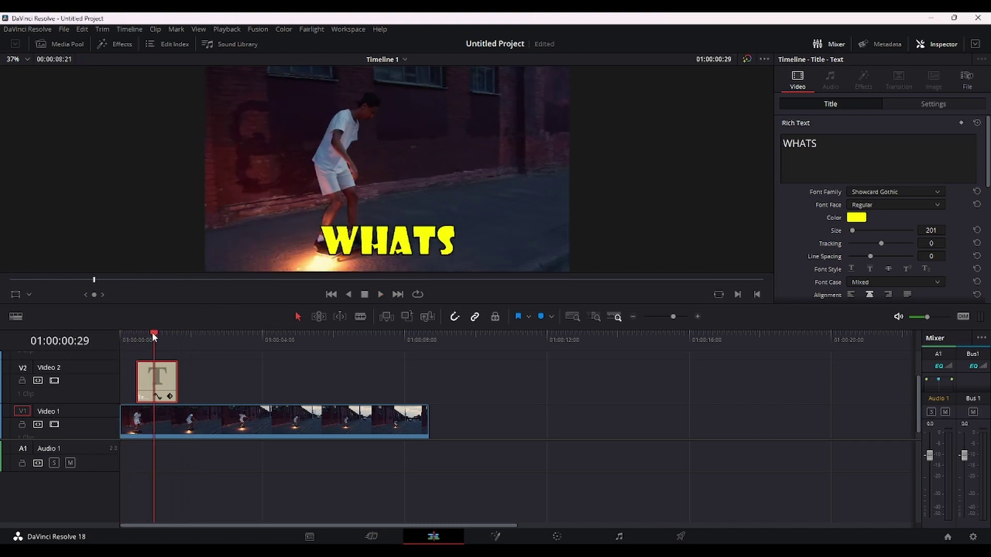
drag(151, 333, 111, 330)
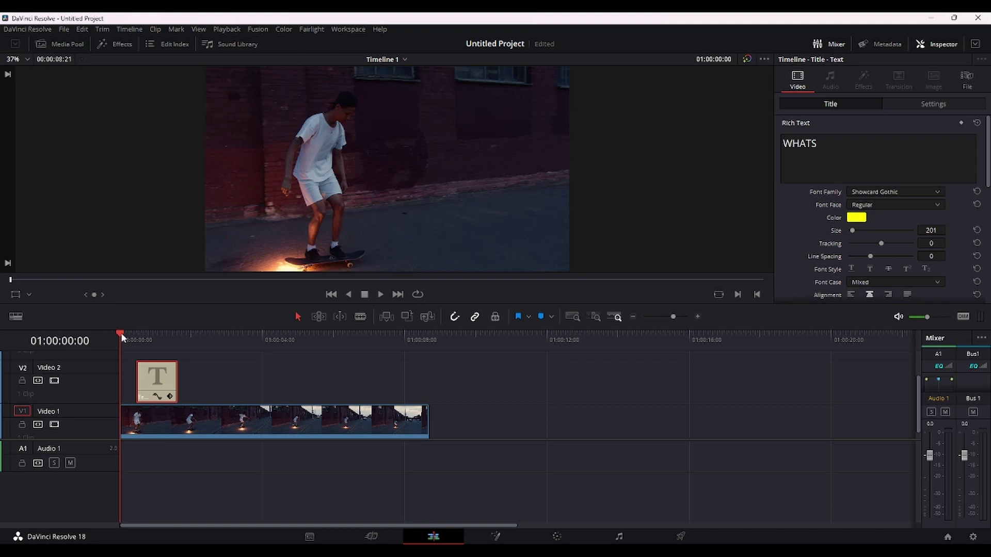
drag(121, 332, 136, 332)
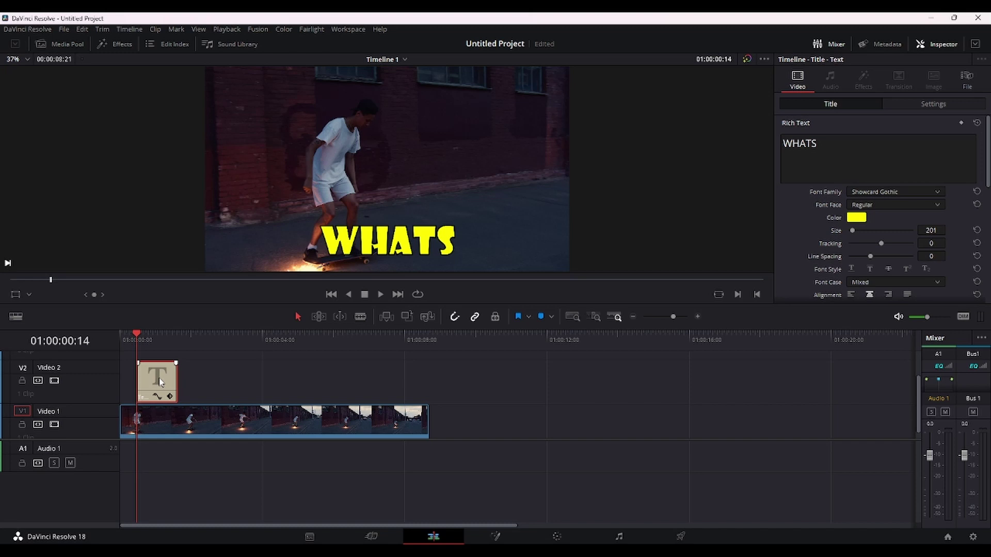
Keyframe the WHATS zoom popping to 1.21 then 1.13, and trim the clip to about 14 frames.
click(909, 104)
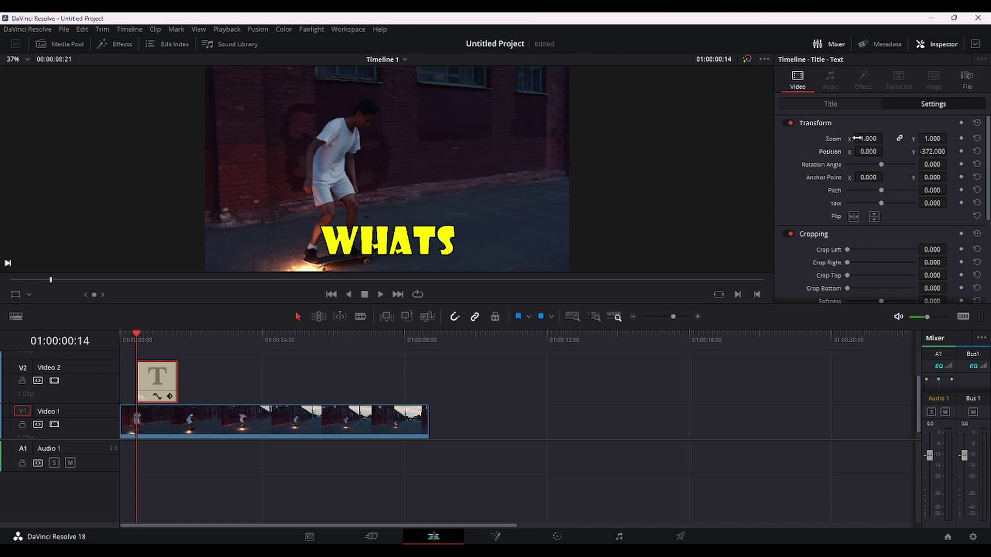
drag(856, 138, 800, 138)
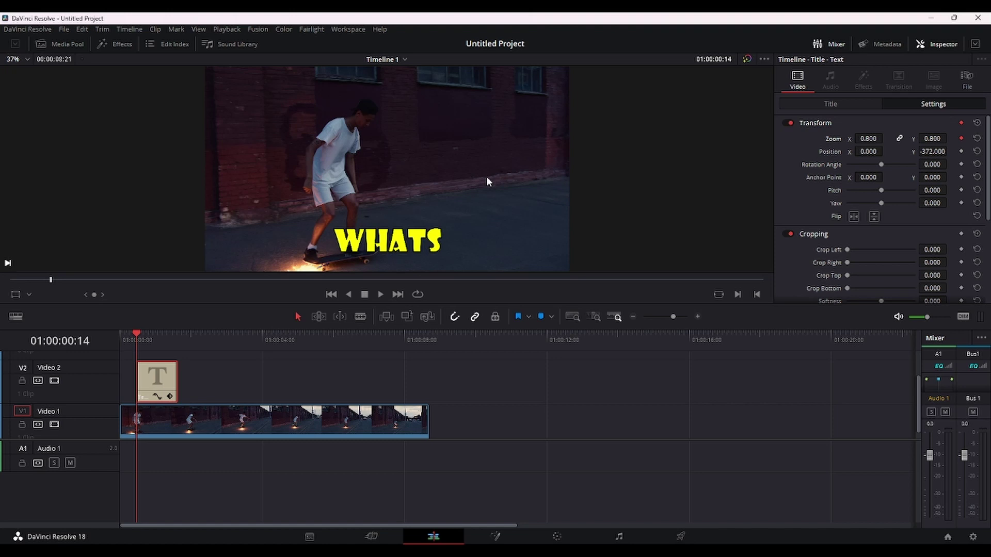
key(Right)
key(Right)
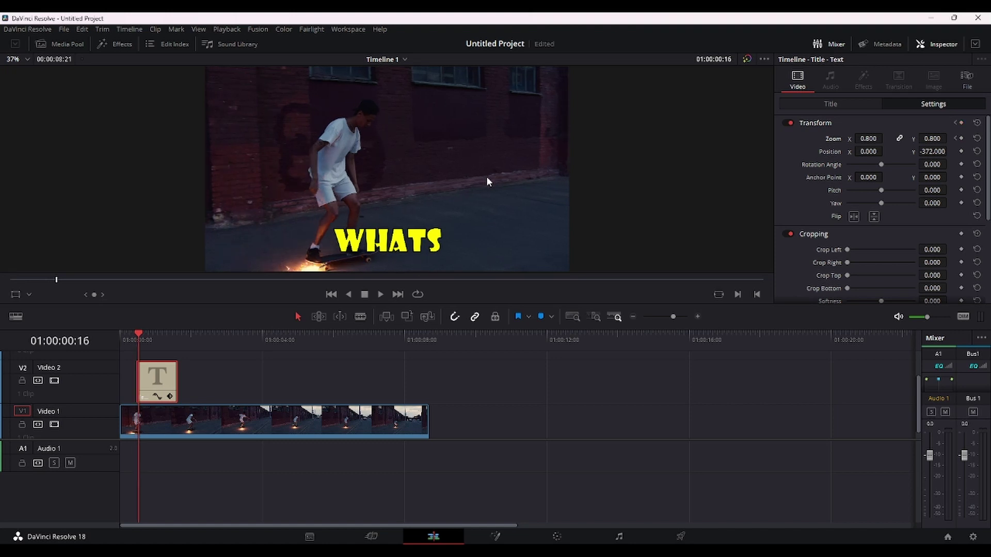
key(Right)
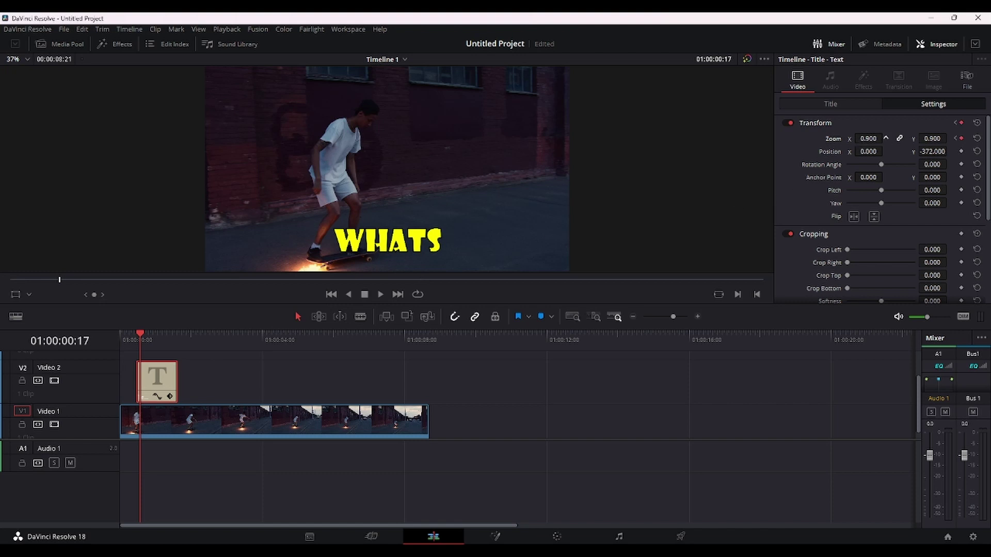
drag(868, 139, 848, 146)
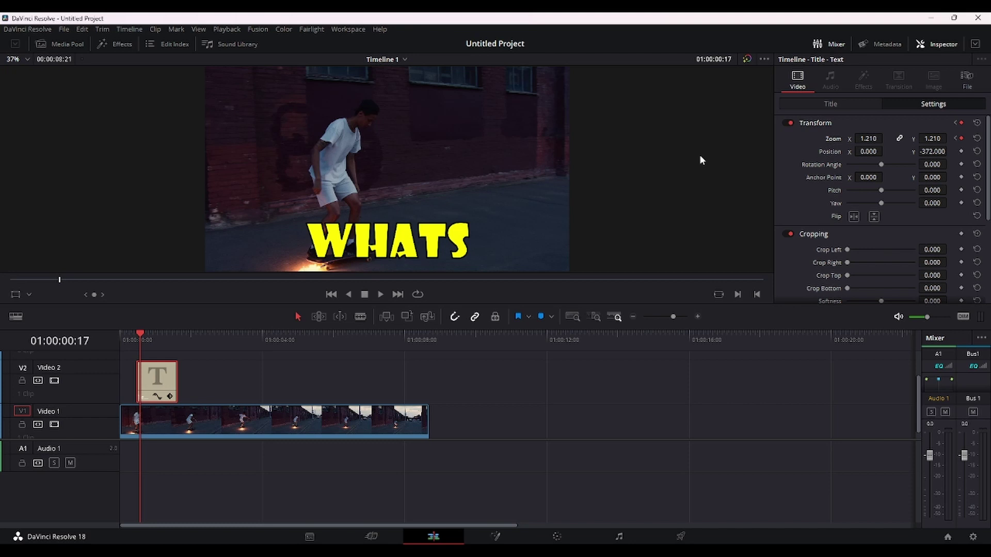
key(Right)
key(Right)
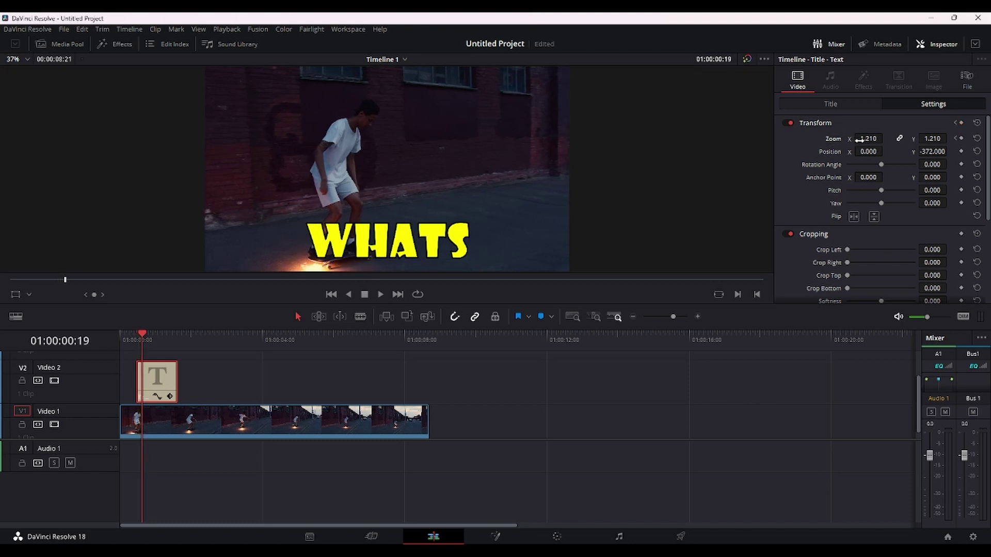
mouse_move(859, 140)
mouse_down()
mouse_move(846, 140)
mouse_move(877, 139)
mouse_up()
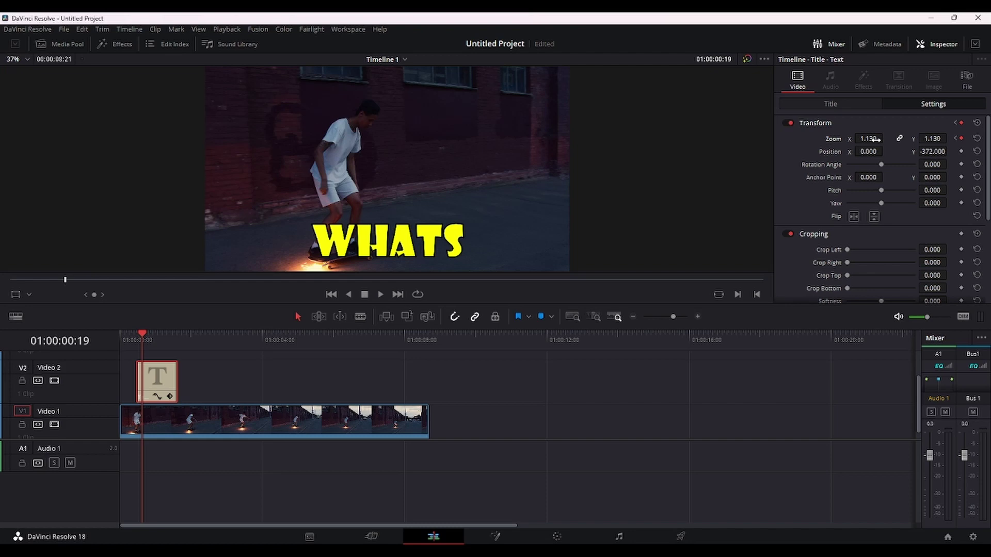
drag(176, 378, 155, 378)
drag(141, 344, 110, 341)
key(space)
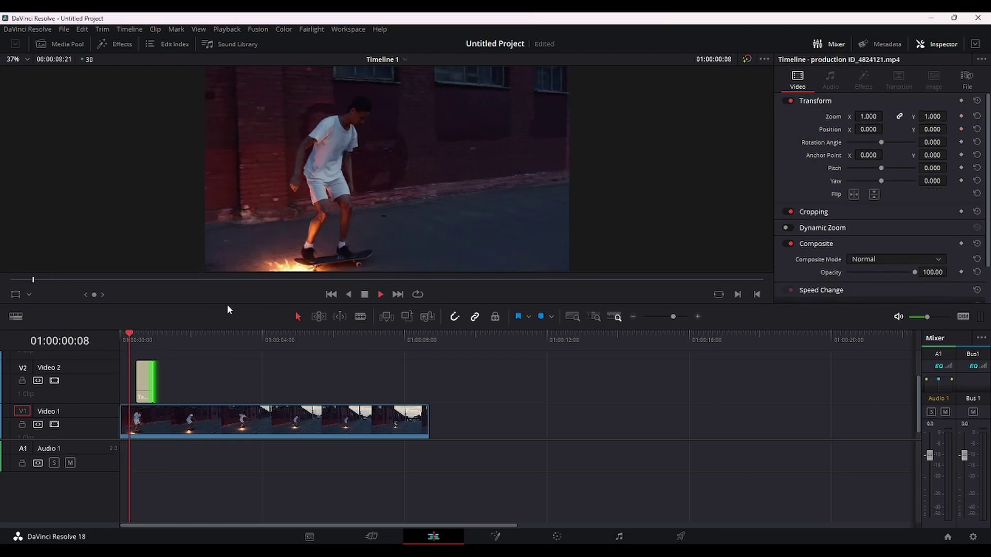
key(space)
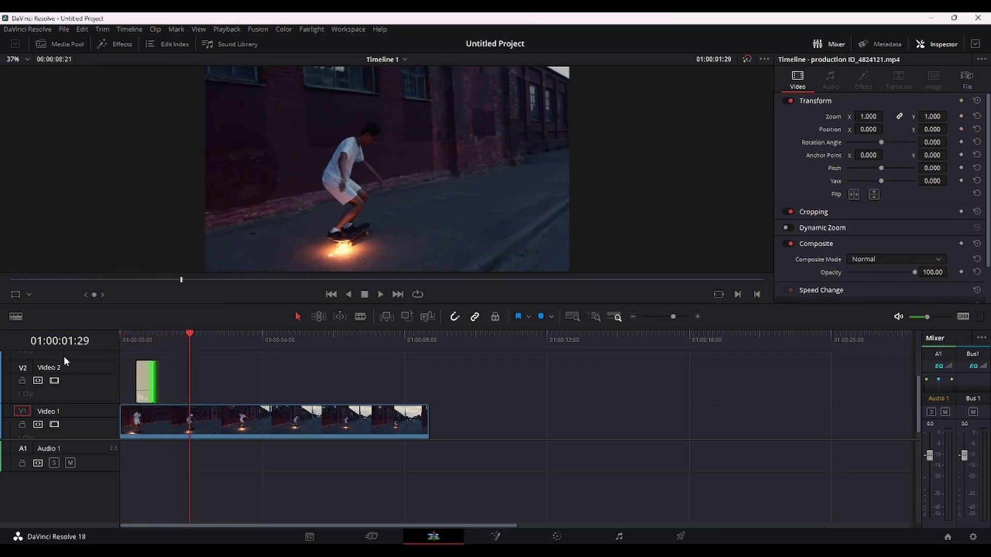
drag(190, 333, 121, 333)
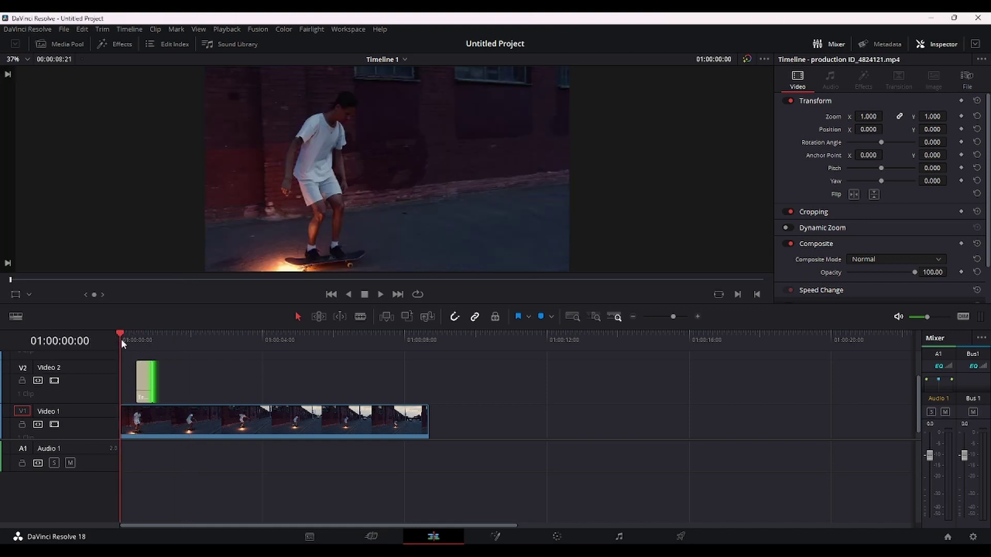
mouse_move(126, 333)
mouse_down()
mouse_move(136, 334)
mouse_move(120, 333)
mouse_up()
key(space)
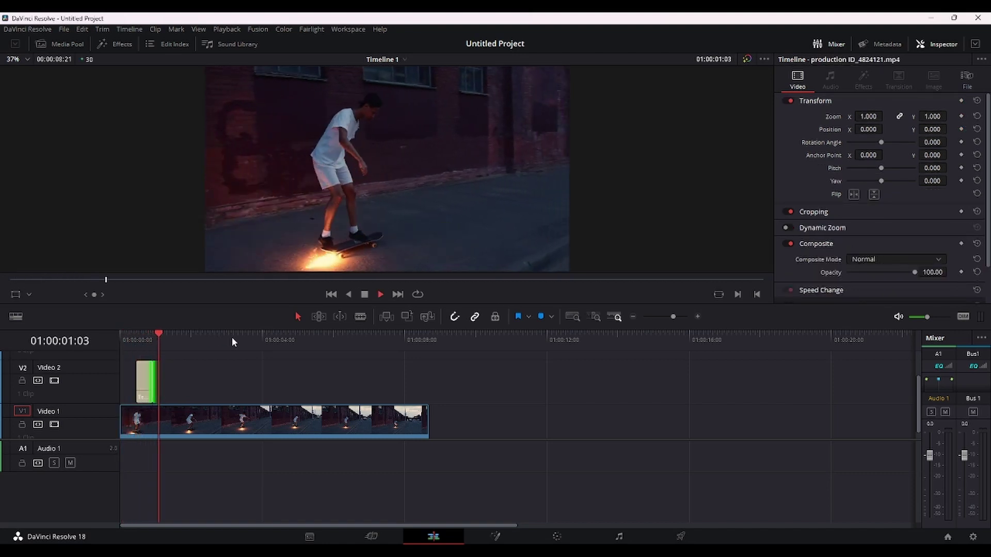
key(space)
click(148, 377)
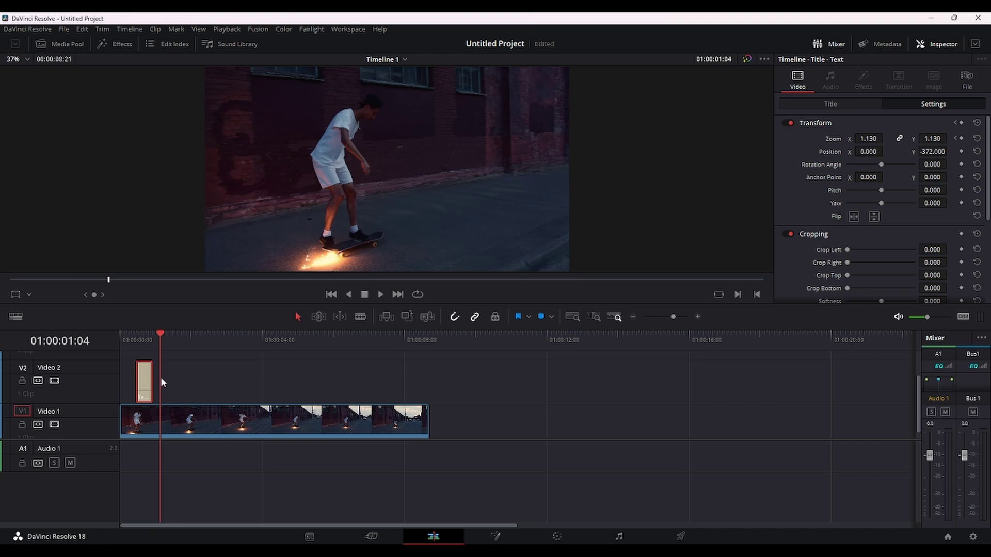
Alt-drag copies of the WHATS title clip to form three back-to-back titles on Video 2.
key(Home)
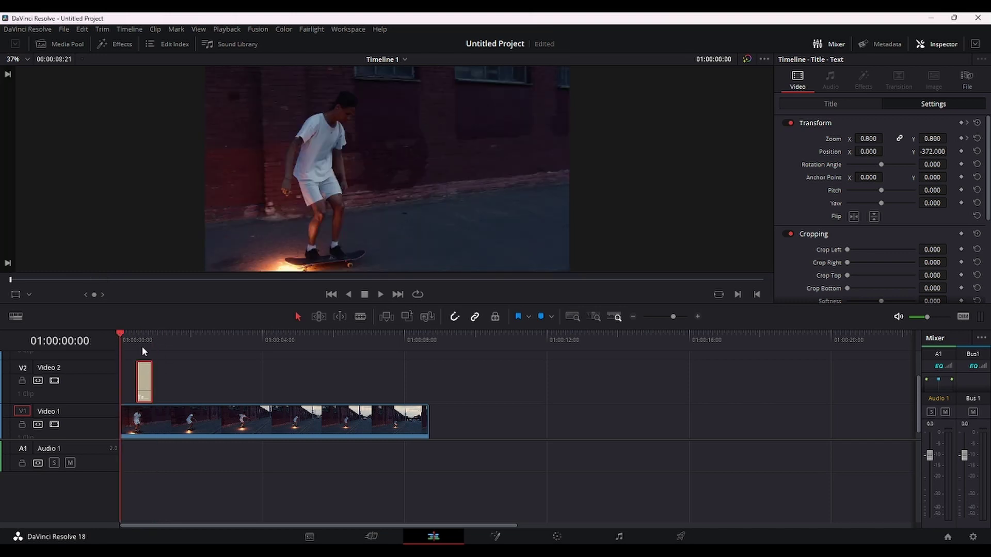
mouse_move(148, 376)
drag(146, 381, 182, 392)
mouse_move(164, 388)
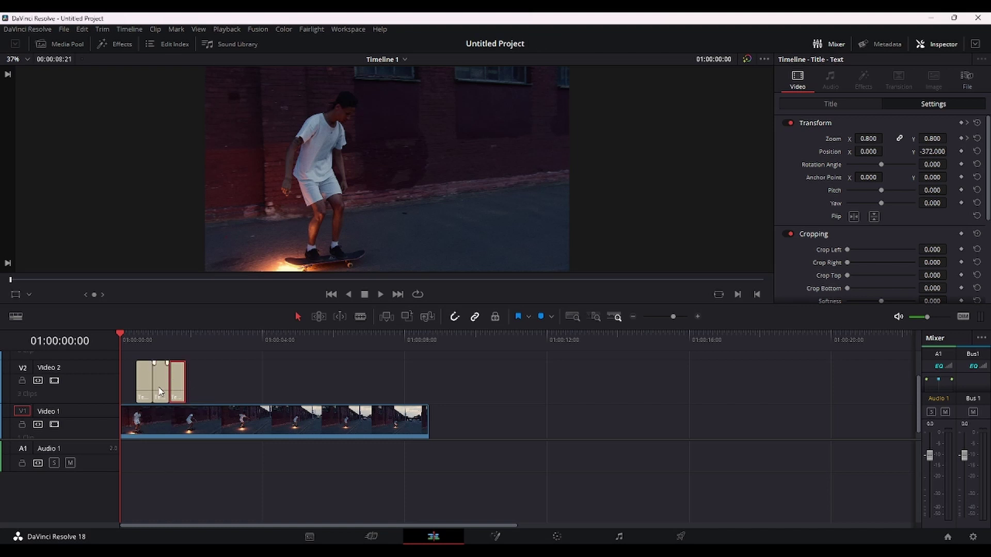
click(162, 393)
click(145, 383)
click(161, 388)
click(178, 388)
drag(121, 335, 137, 333)
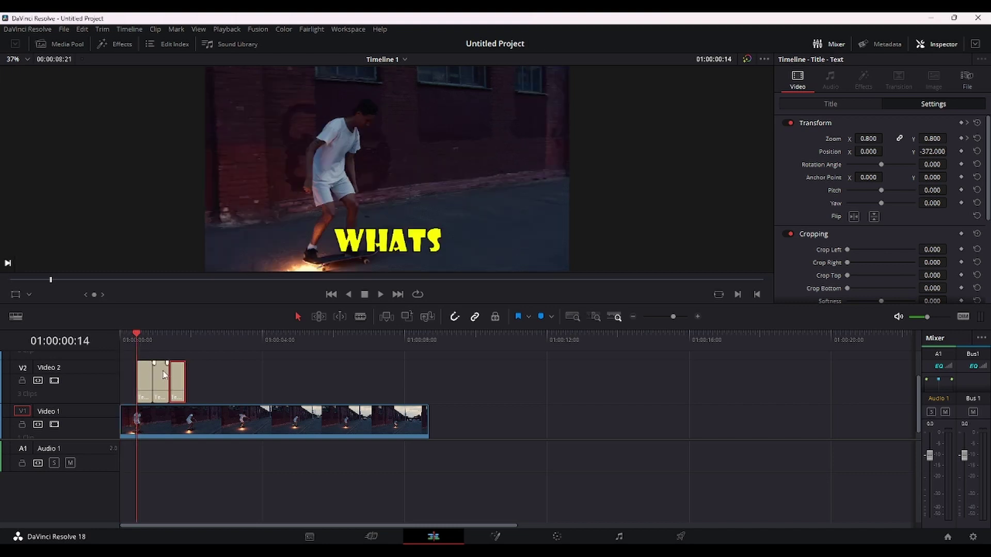
click(162, 388)
Change the second title's text from WHATS to 'UP'.
click(837, 104)
double_click(801, 141)
key(BackSpace)
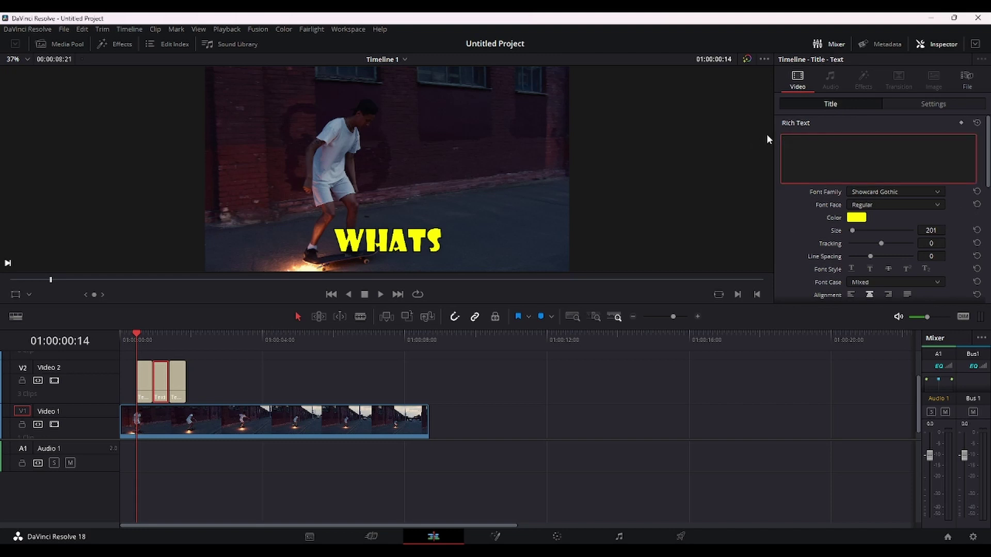
text(UP)
Change the third title's text from WHATS to 'GUYS'.
click(178, 381)
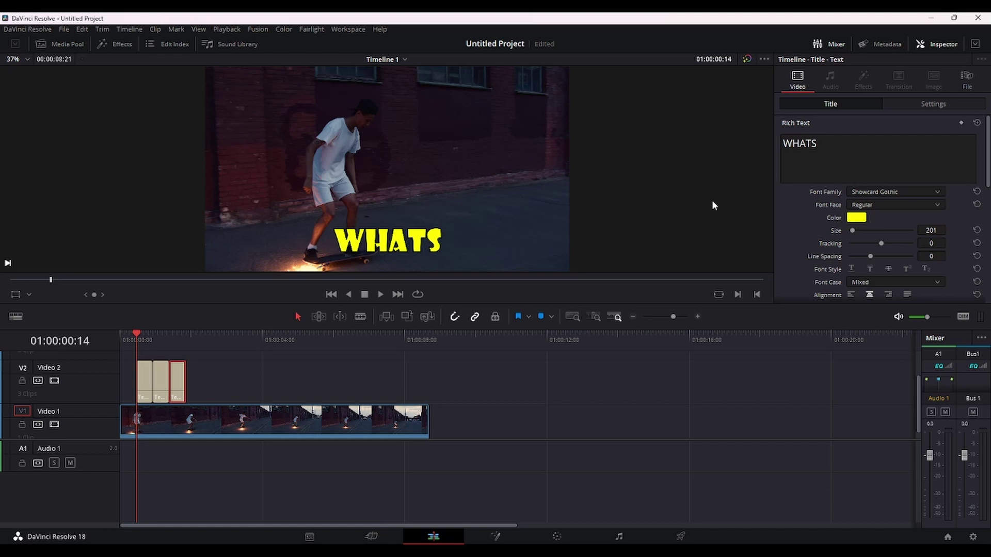
double_click(799, 144)
key(BackSpace)
text(GUYS)
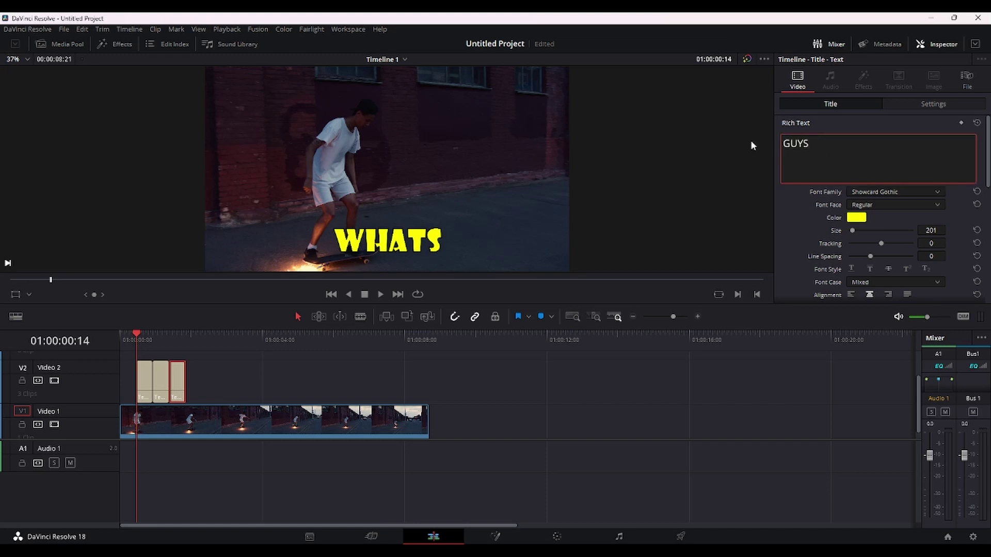
Play back from the start to check the WHATS UP GUYS sequence.
drag(131, 336, 98, 336)
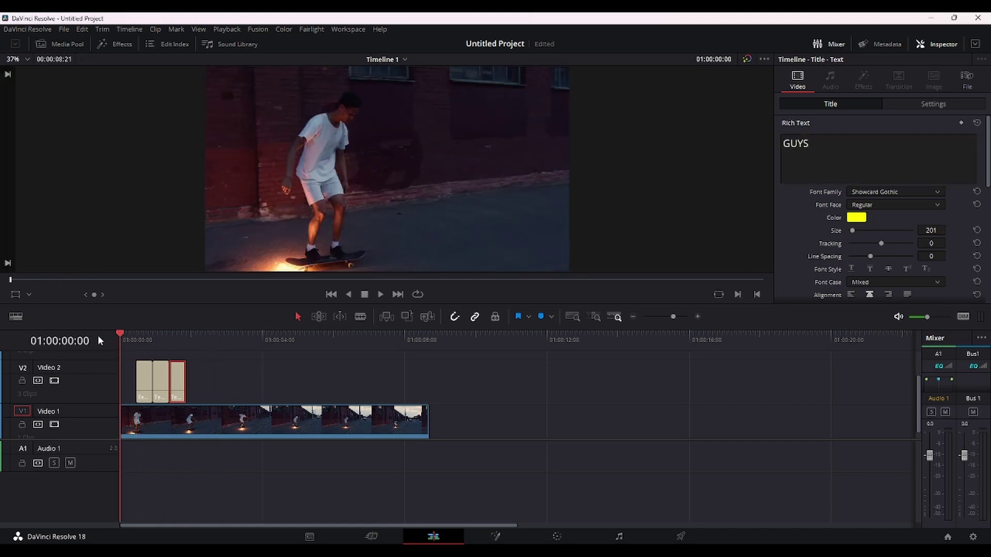
key(space)
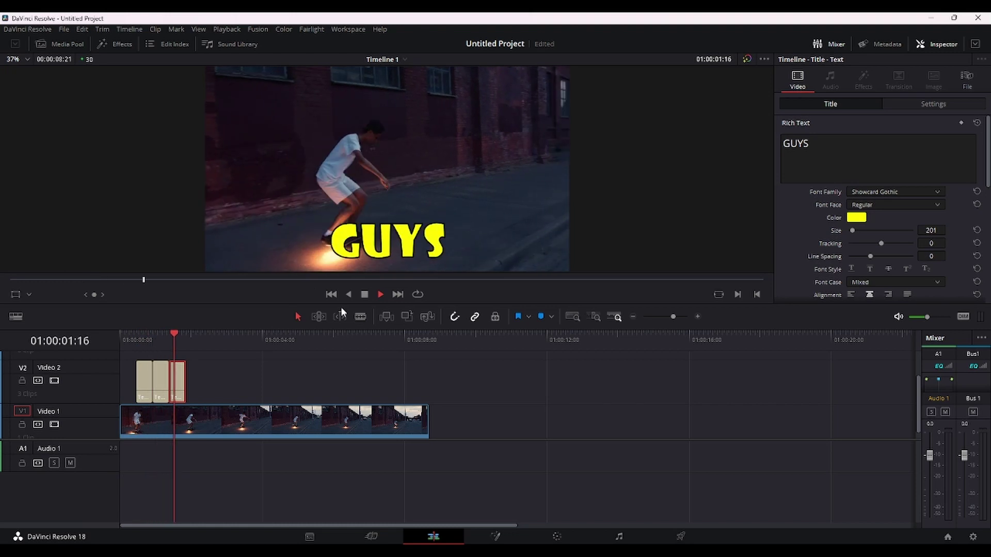
key(space)
click(242, 369)
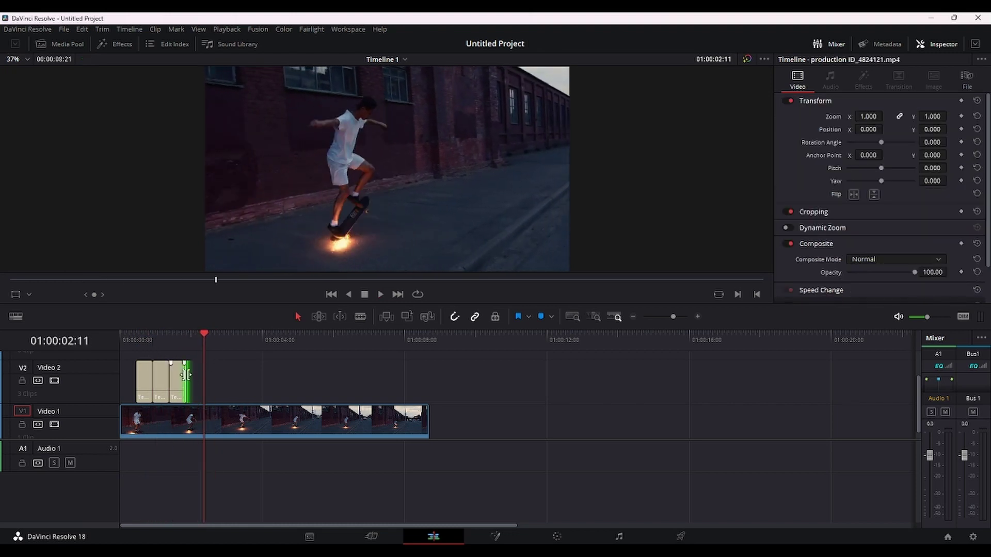
Extend the GUYS title clip's end past the playhead and replay from the start.
drag(190, 373, 221, 376)
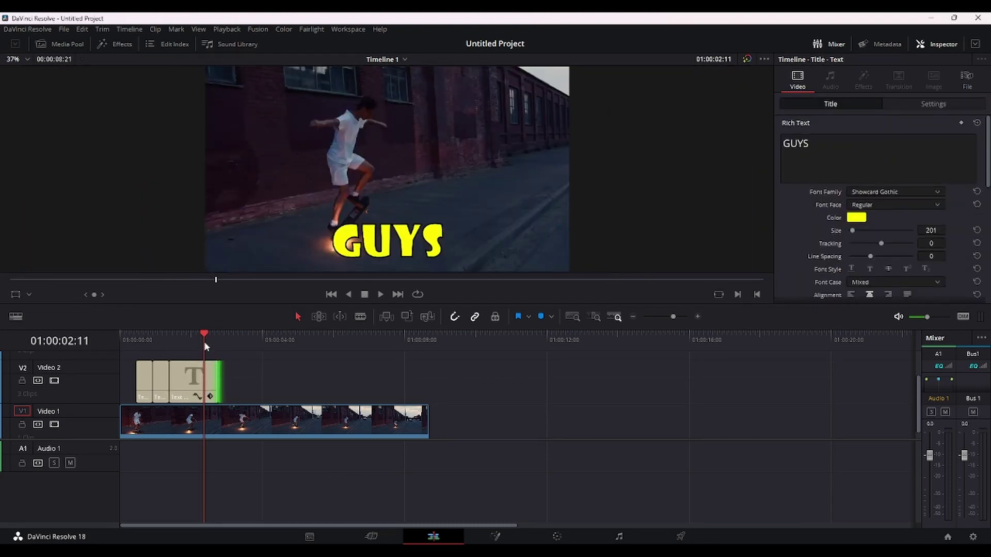
click(208, 335)
drag(208, 334, 108, 335)
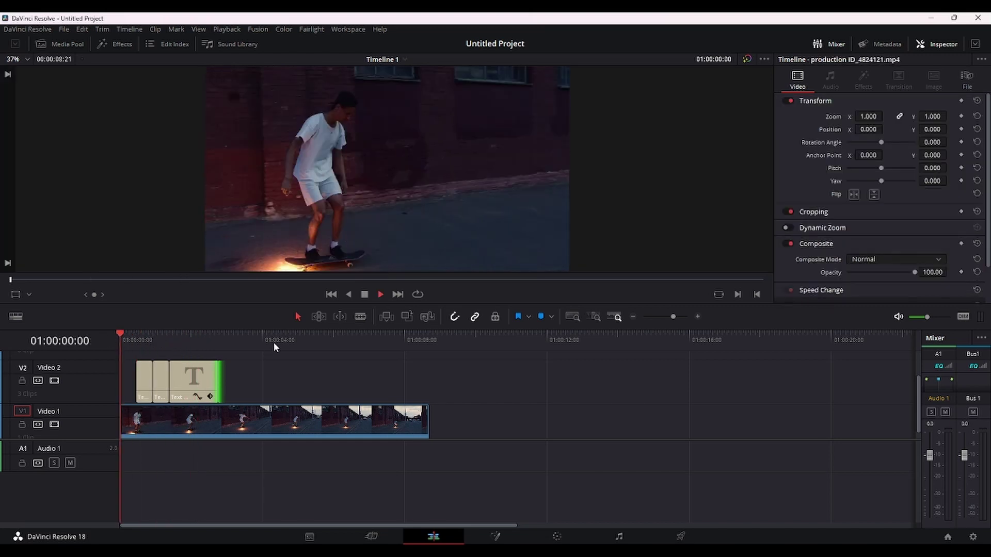
key(space)
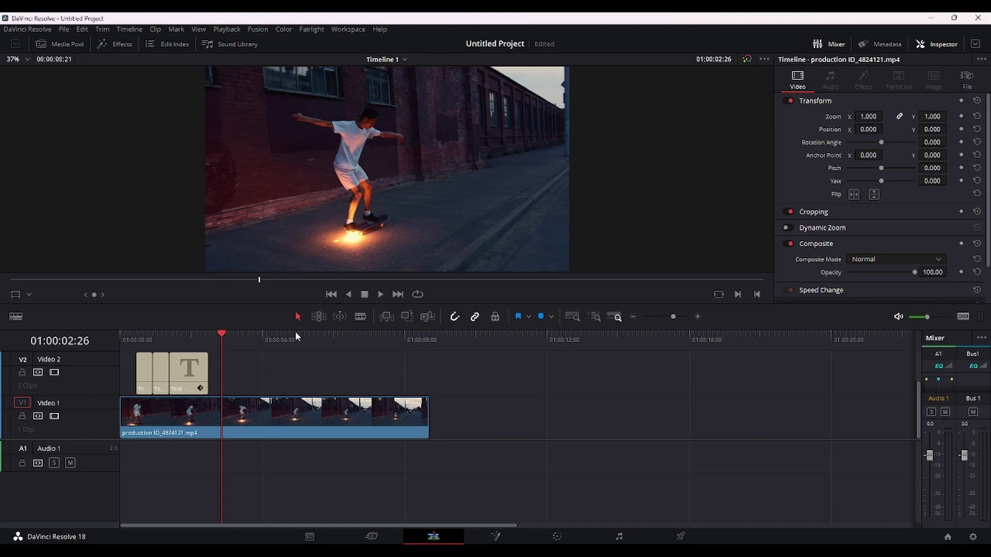
drag(221, 334, 97, 341)
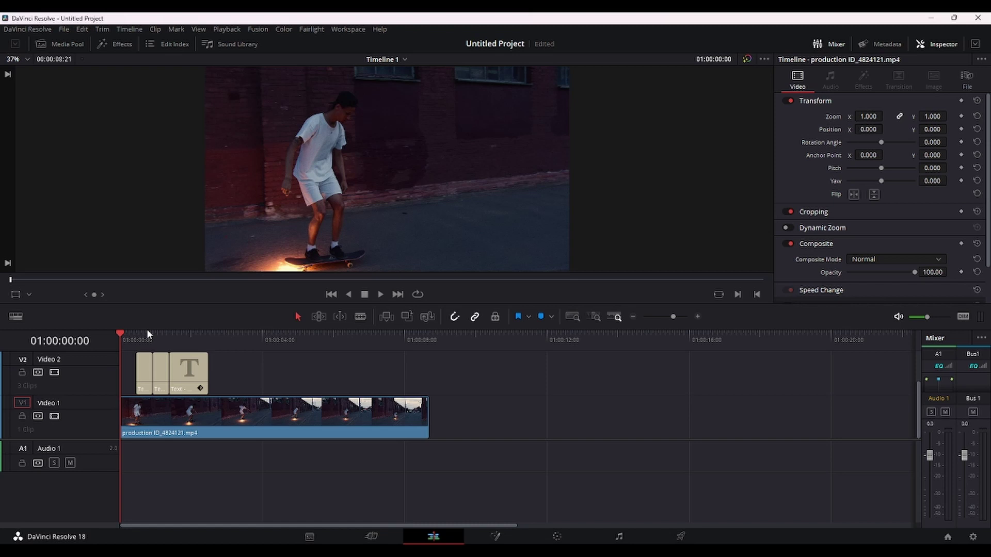
key(space)
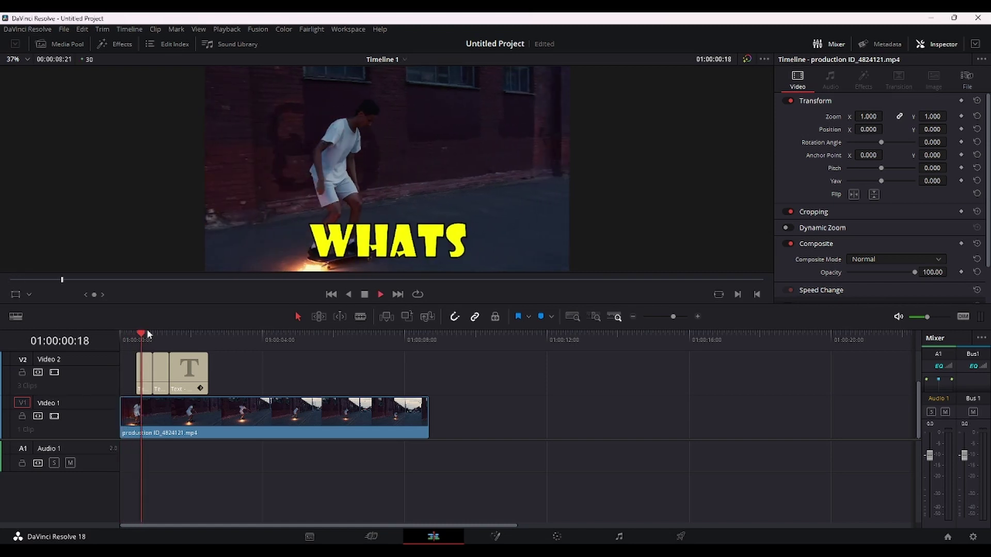